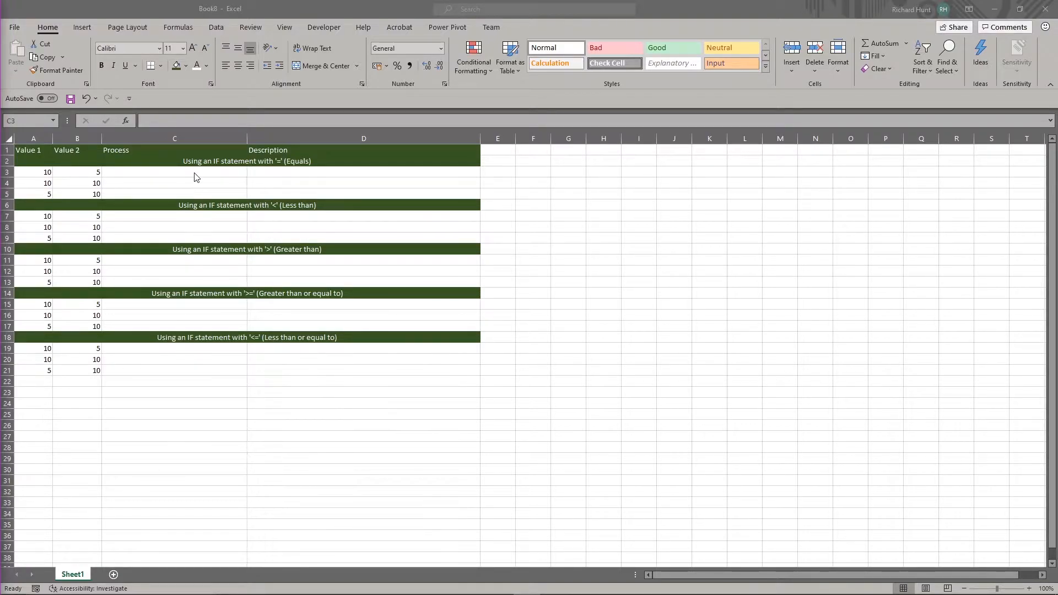
# Start an IF formula in C3 that tests whether A3 equals B3
pyautogui.click(208, 168)
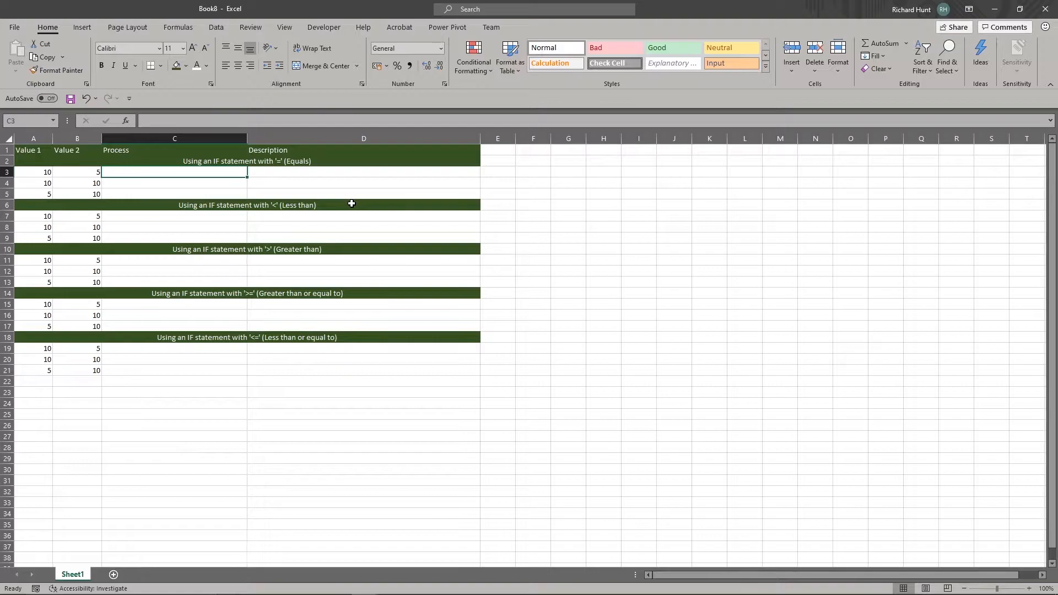
pyautogui.write('=')
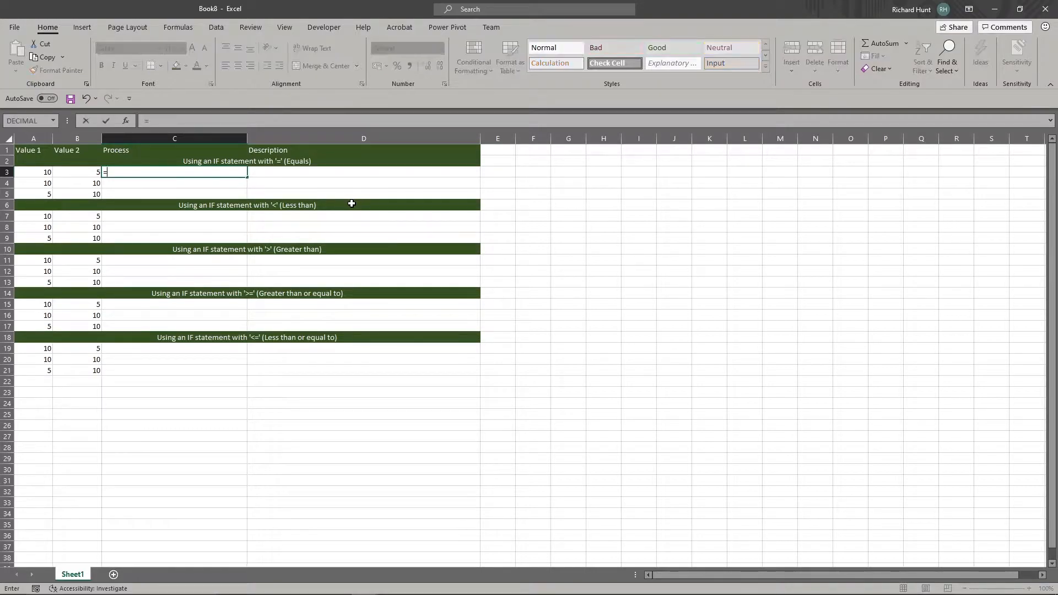
pyautogui.write('if(')
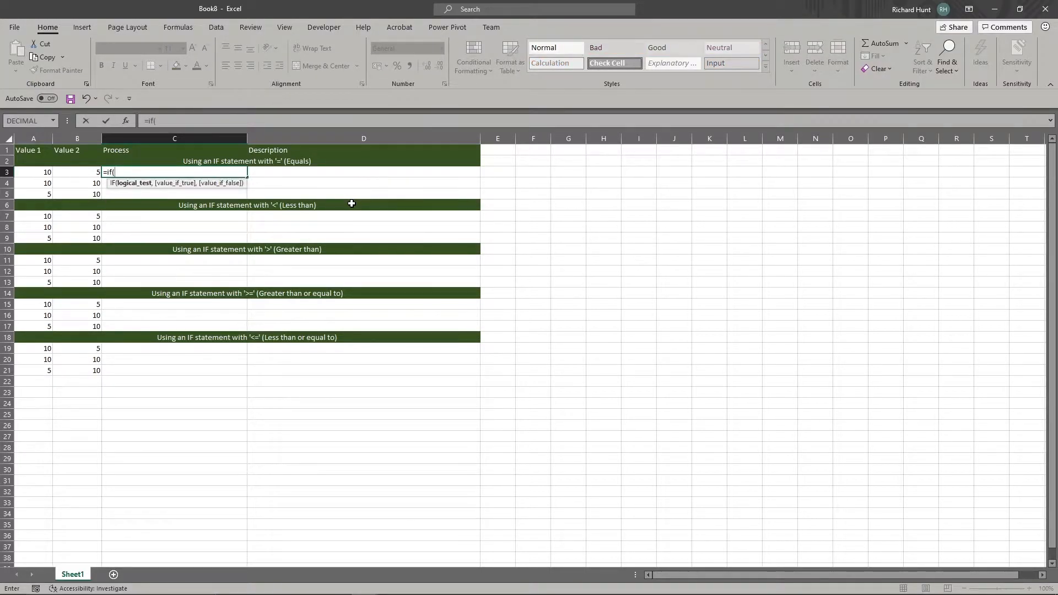
pyautogui.click(43, 172)
pyautogui.write('=')
pyautogui.click(88, 172)
pyautogui.write(',')
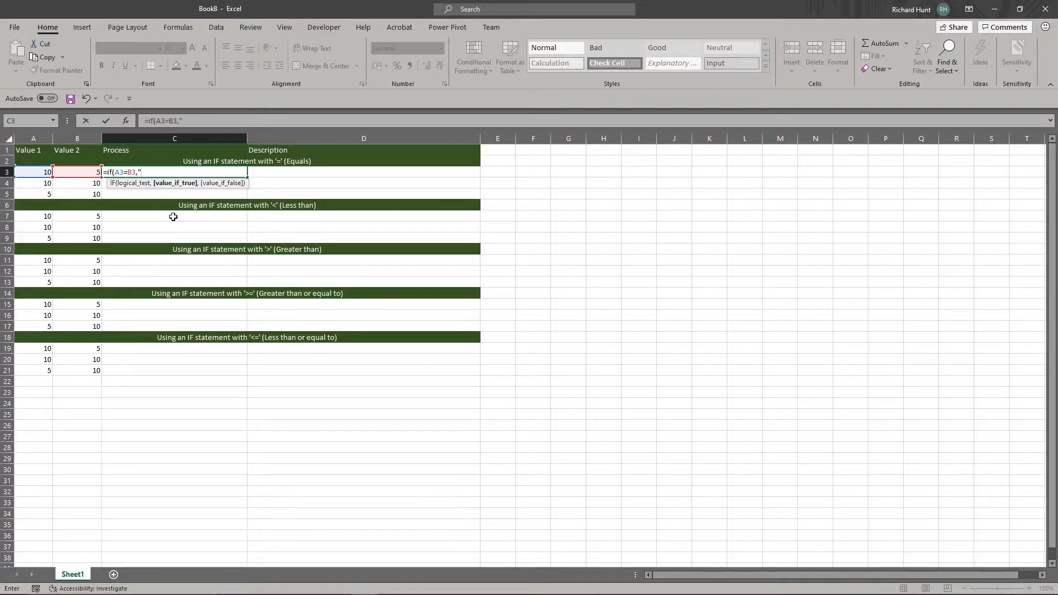
pyautogui.write('"Same","Not sam')
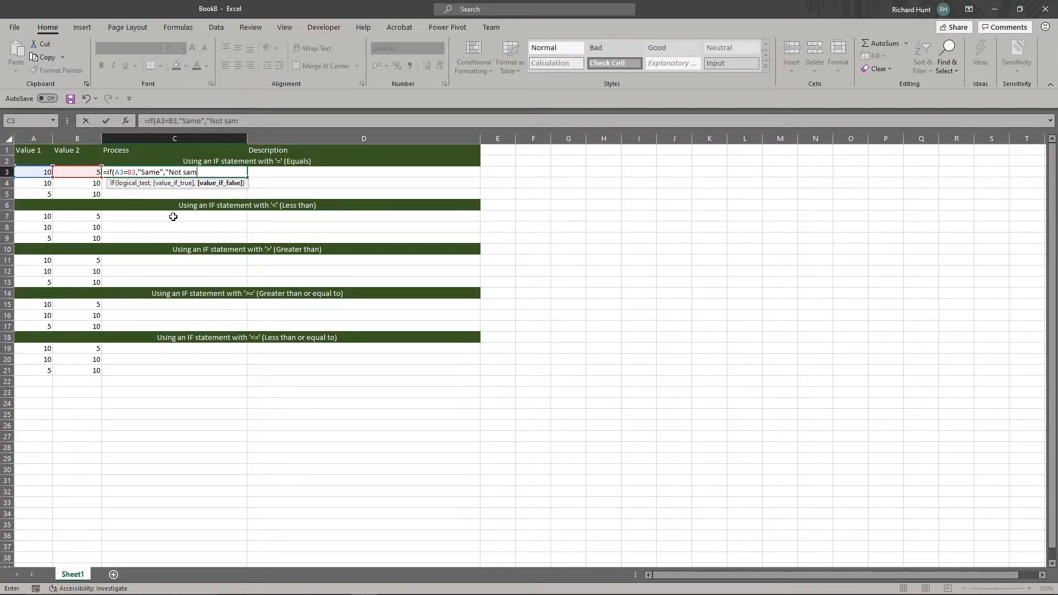
pyautogui.write('e")')
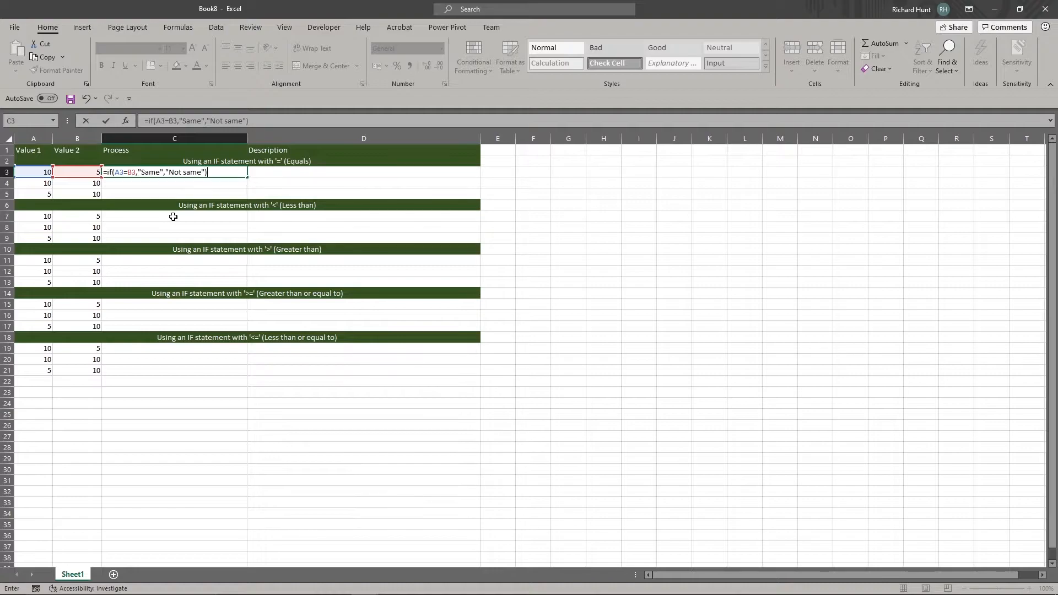
# Complete the C3 formula with "Same" as the true result and "Not same" as the false result, keeping C3 selected
pyautogui.hotkey('ctrl', 'Return')
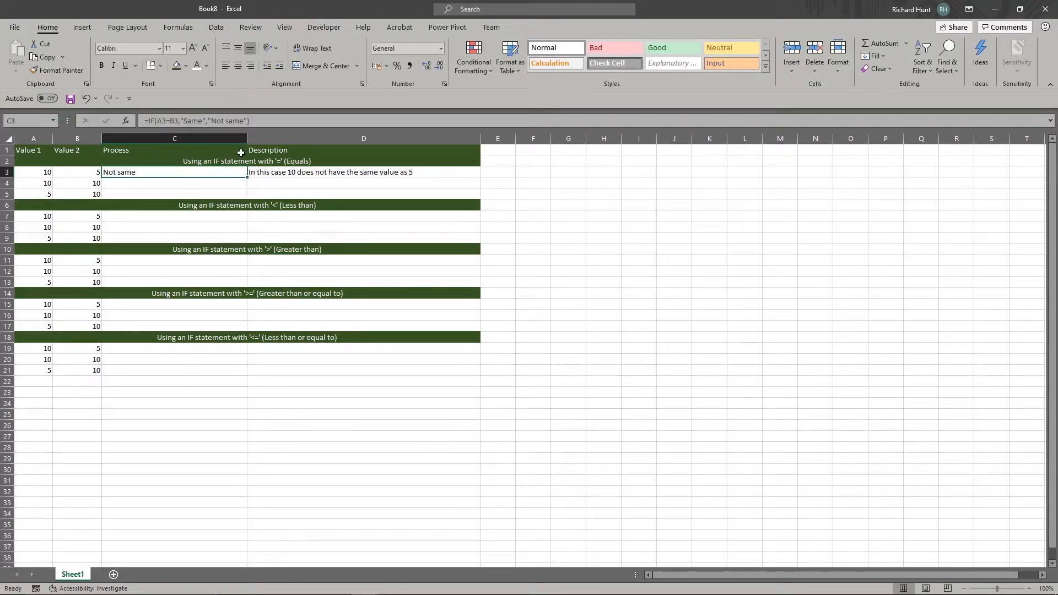
# Review the logical test, value if true and value if false of the C3 formula in Function Arguments
pyautogui.click(126, 121)
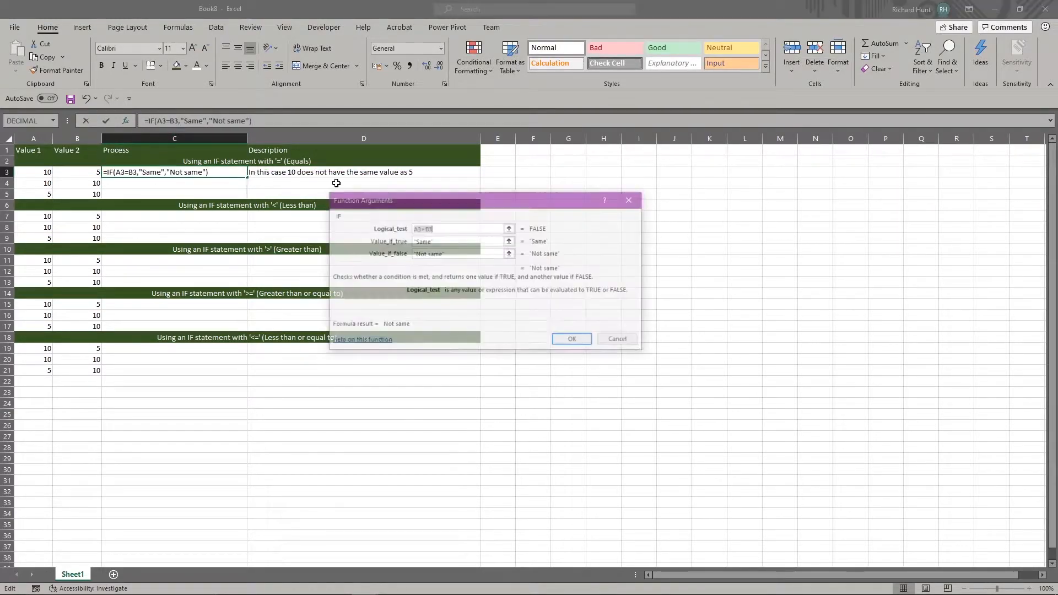
pyautogui.click(451, 230)
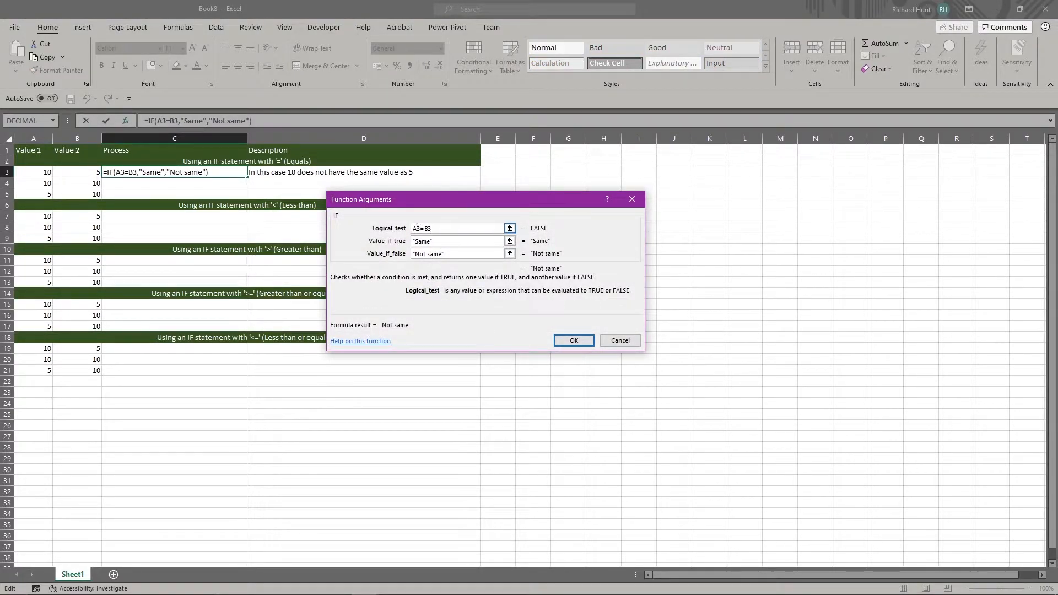
pyautogui.click(445, 241)
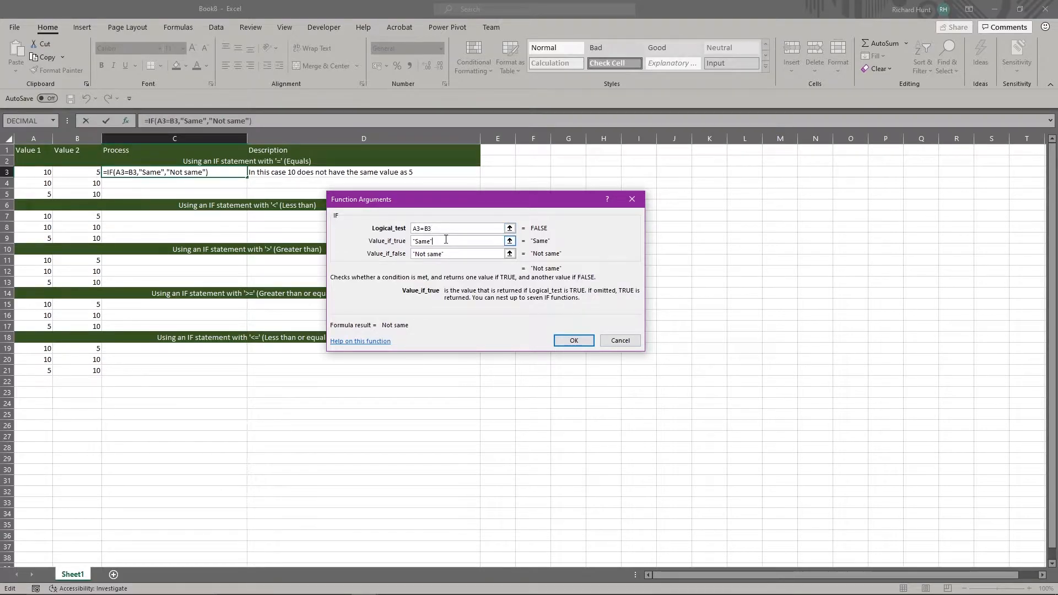
pyautogui.click(462, 254)
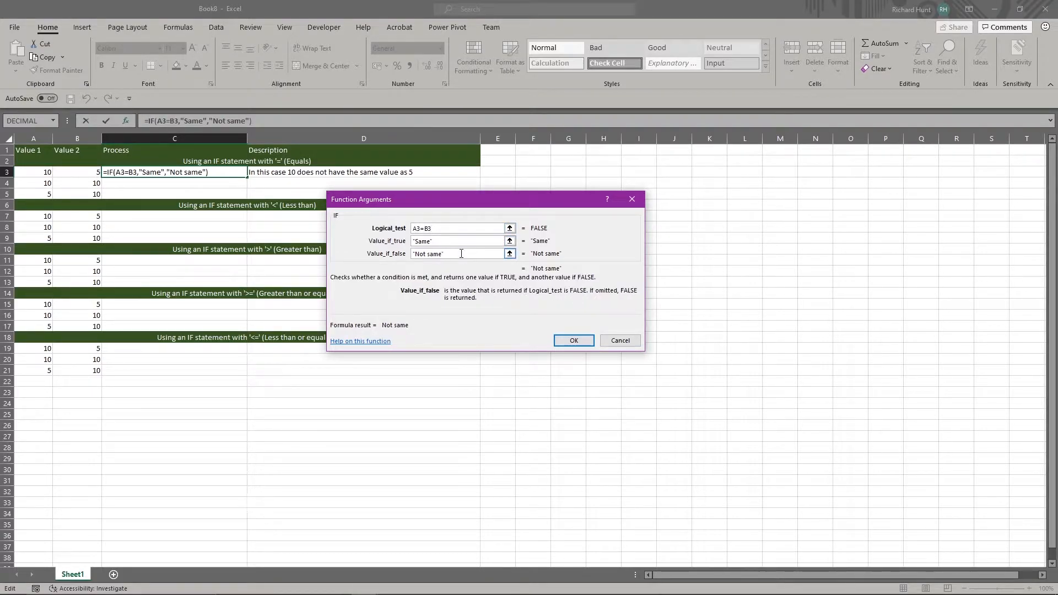
pyautogui.hotkey('shift', 'Tab')
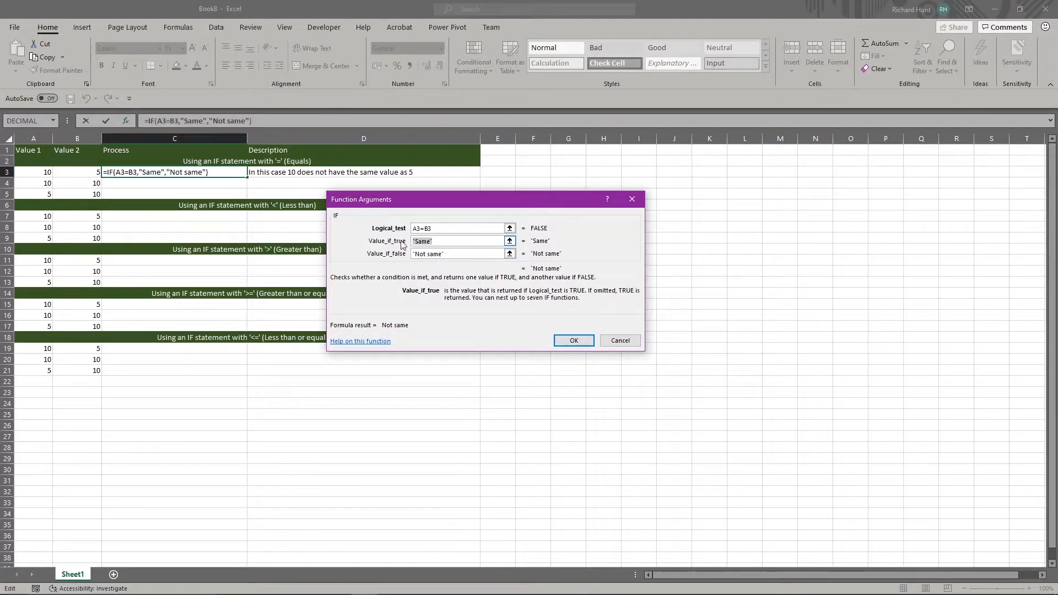
pyautogui.moveTo(450, 256); pyautogui.dragTo(415, 254)
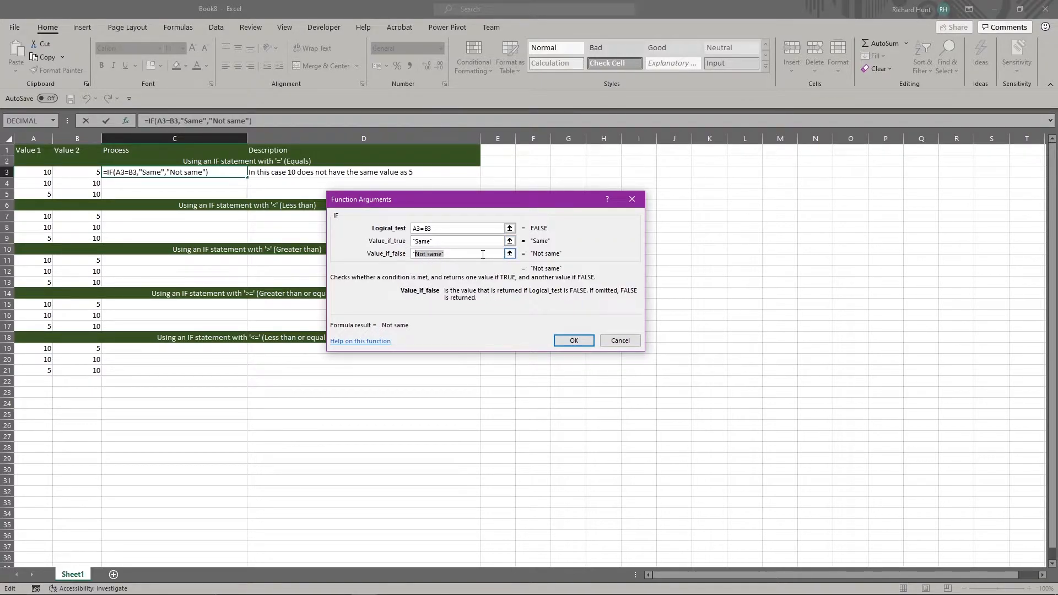
pyautogui.click(588, 344)
# Fill the equality formula from C3 down through C5
pyautogui.moveTo(248, 177); pyautogui.dragTo(248, 201)
pyautogui.click(171, 178)
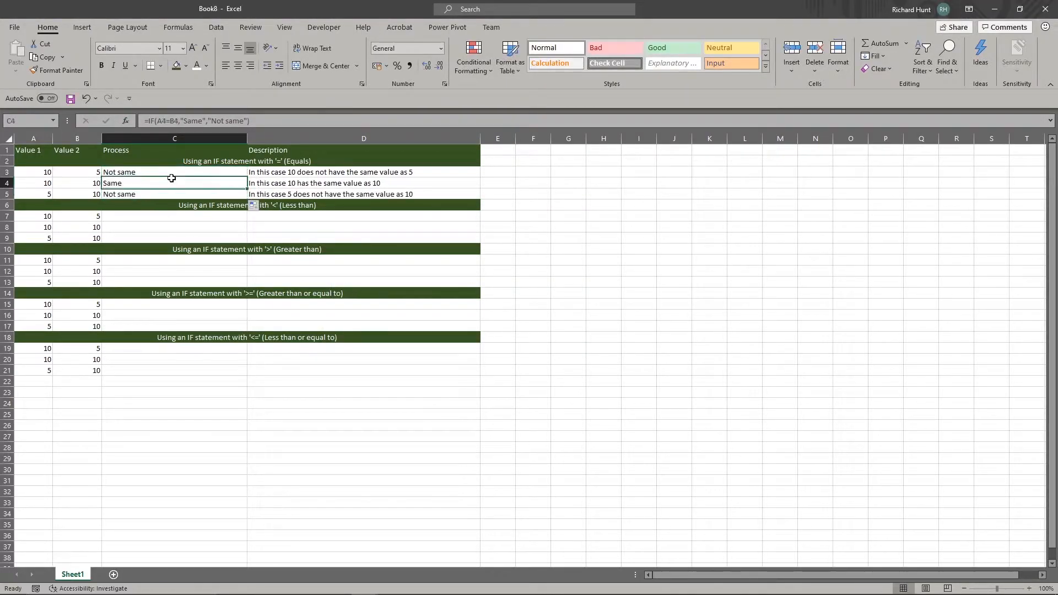
# Compare the values in rows 3 to 5 with their formulas, results and descriptions in the Equals section
pyautogui.click(68, 182)
pyautogui.click(109, 175)
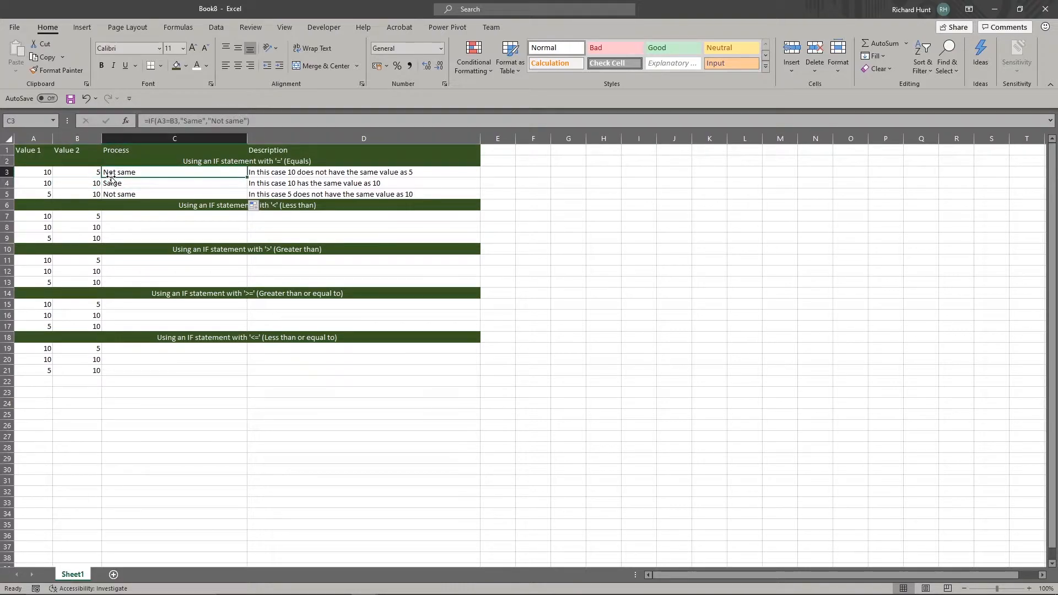
pyautogui.click(70, 184)
pyautogui.click(37, 183)
pyautogui.click(134, 194)
pyautogui.click(142, 184)
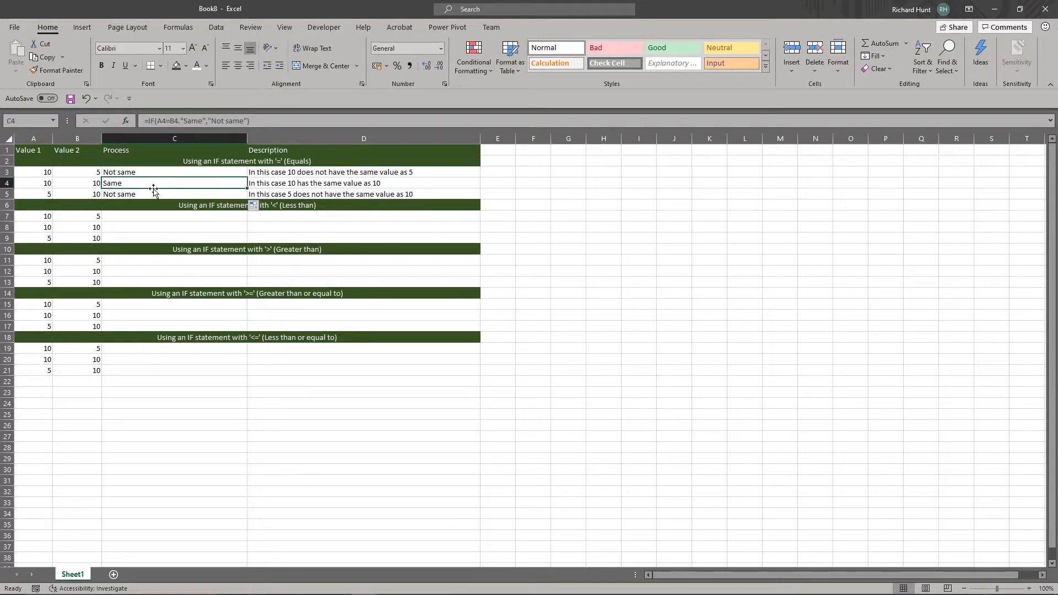
pyautogui.click(131, 196)
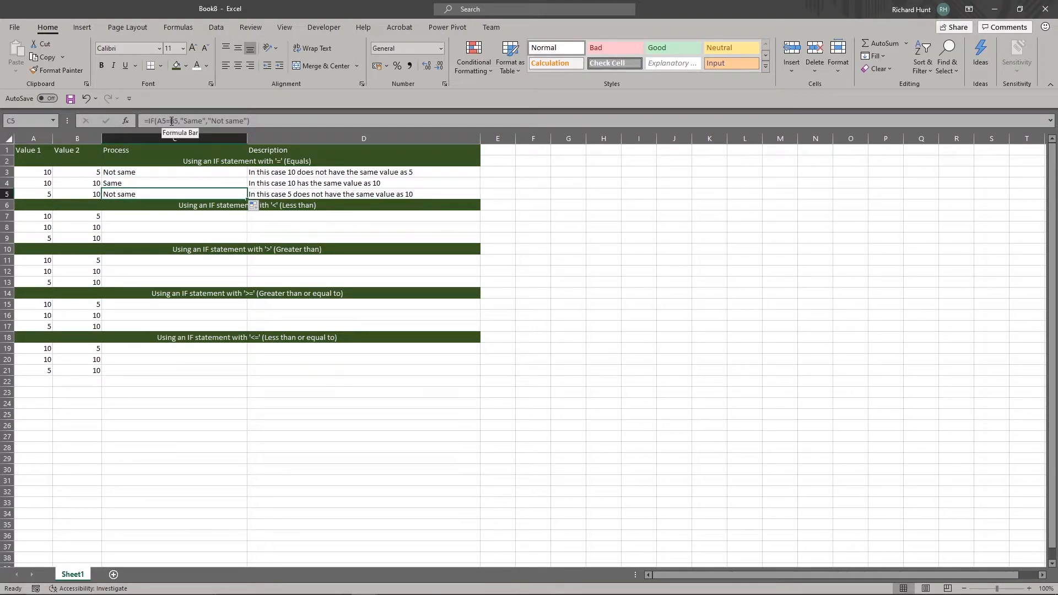
pyautogui.click(68, 191)
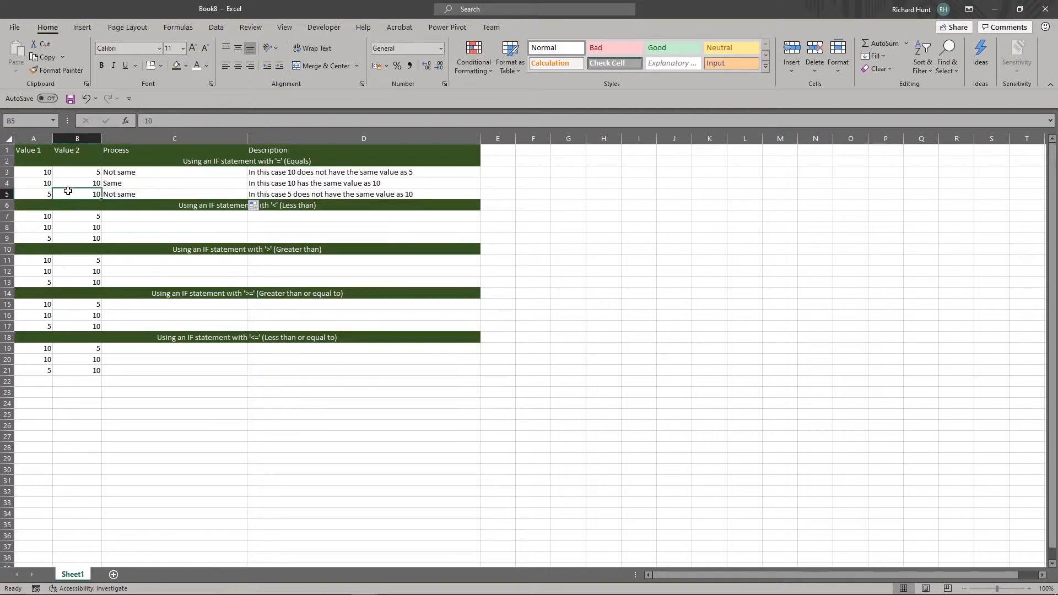
pyautogui.click(136, 195)
pyautogui.moveTo(278, 171); pyautogui.dragTo(278, 197)
pyautogui.click(383, 174)
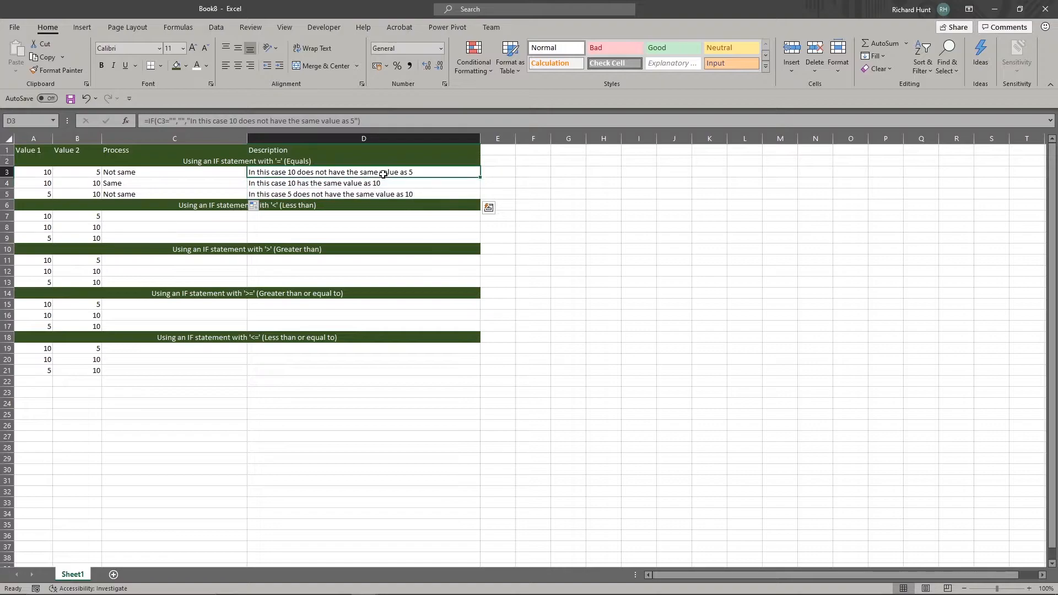
# Copy the C5 formula into C7 and change its comparison operator from equals to less than (<)
pyautogui.click(144, 219)
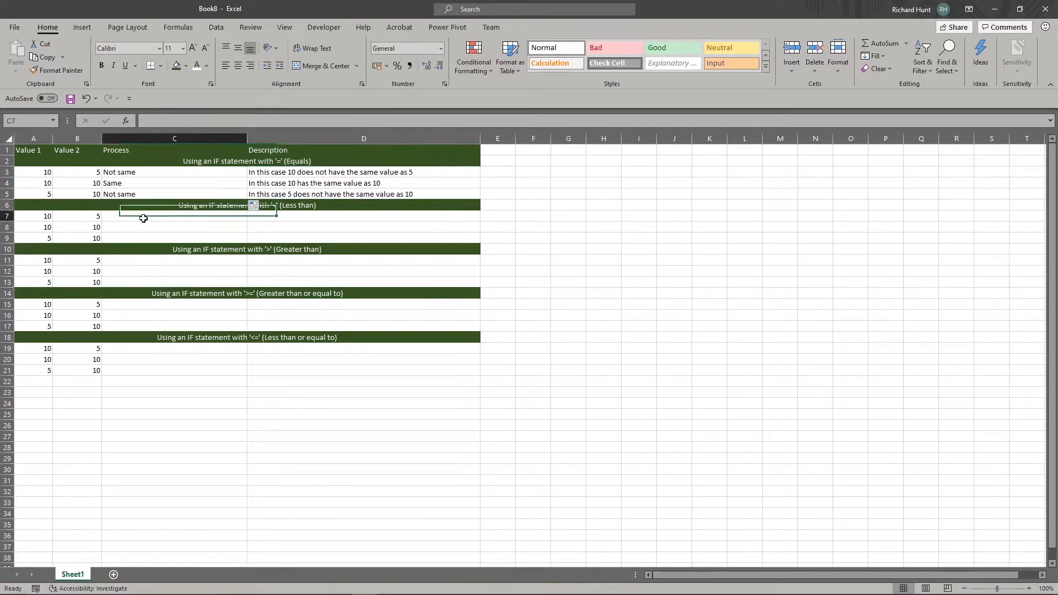
pyautogui.click(146, 192)
pyautogui.hotkey('ctrl', 'c')
pyautogui.click(149, 215)
pyautogui.hotkey('ctrl', 'v')
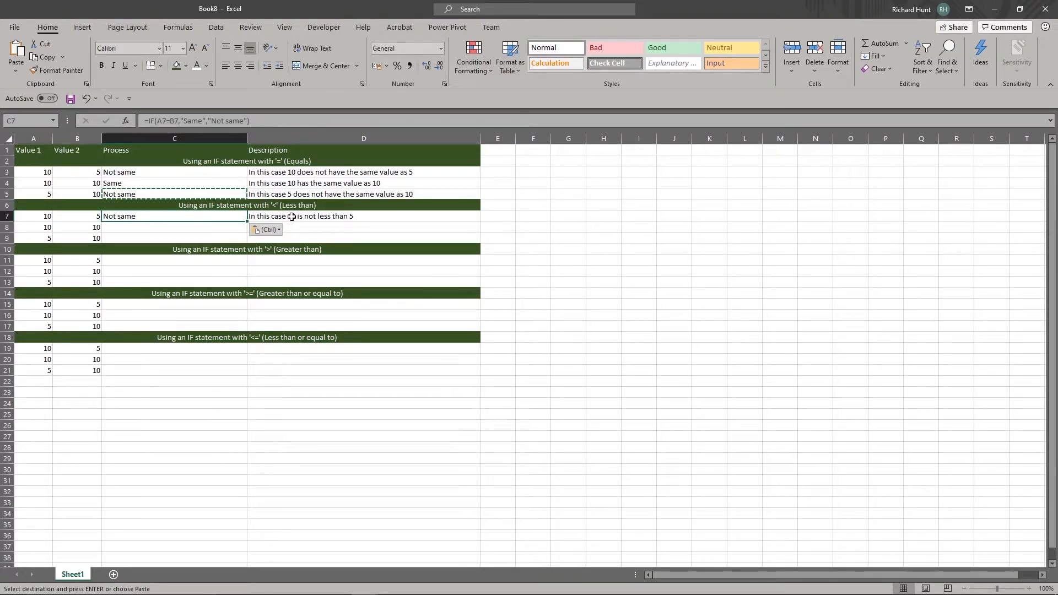
pyautogui.click(170, 120)
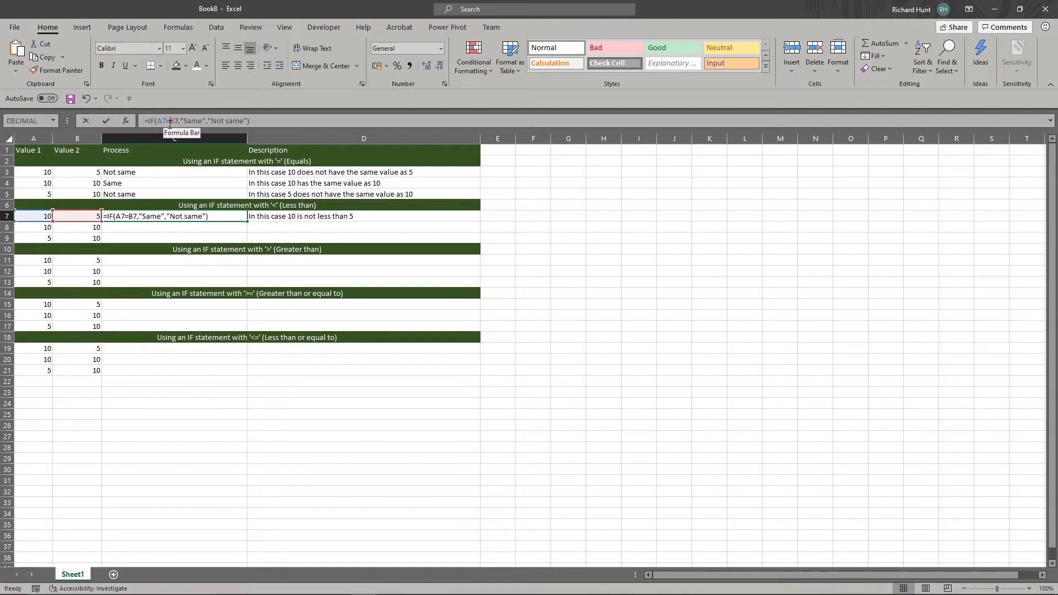
pyautogui.press('BackSpace')
pyautogui.write('<')
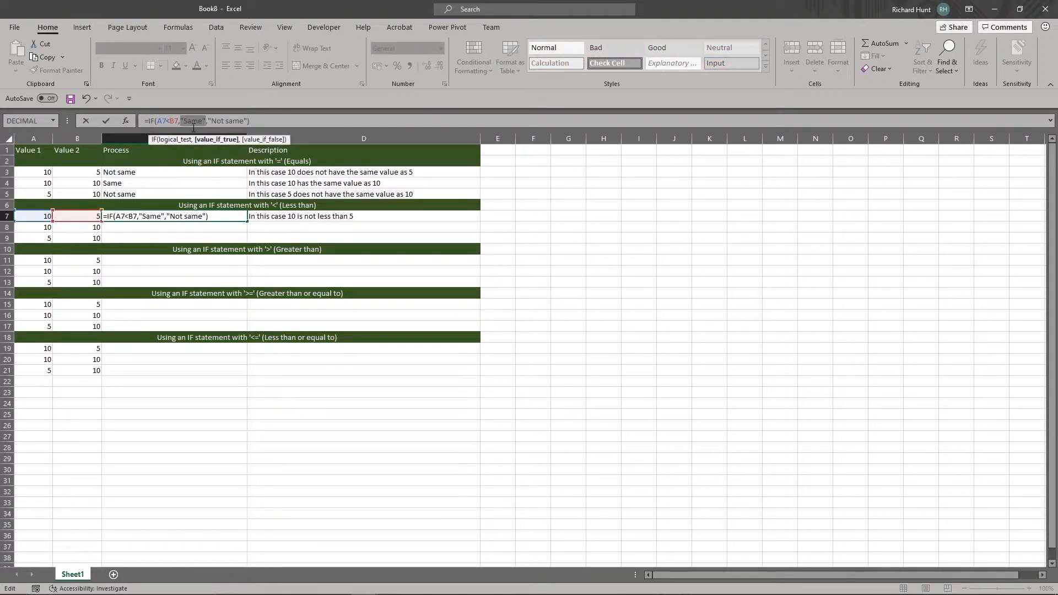
# Replace the C7 formula's true result with "Is less than" and its false result with "Is not less than"
pyautogui.press('Delete')
pyautogui.write('""')
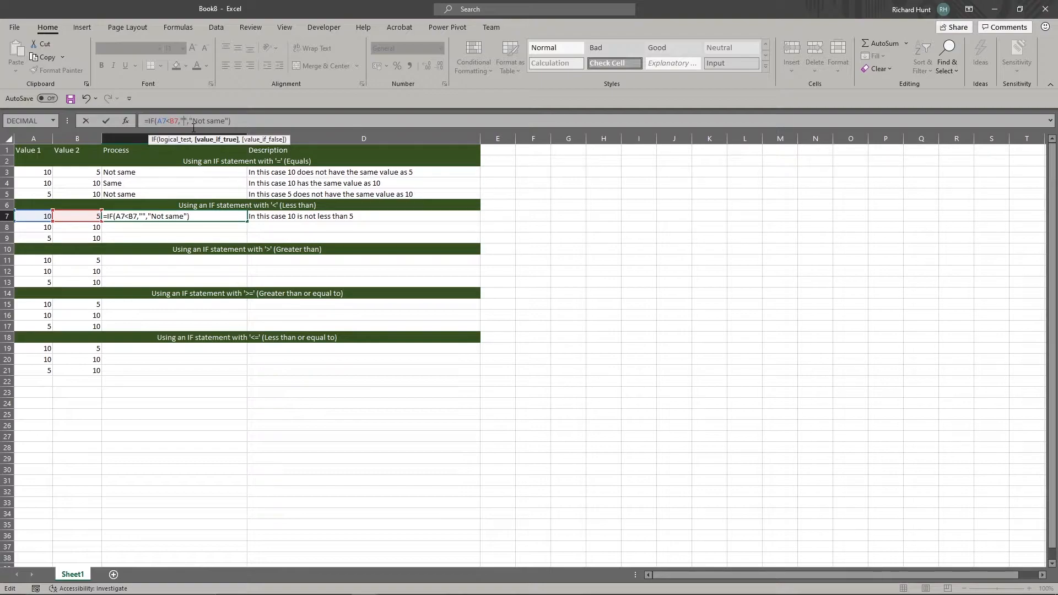
pyautogui.write('Is less than')
pyautogui.moveTo(231, 122); pyautogui.dragTo(263, 120)
pyautogui.write('Is not less than')
pyautogui.press('Return')
# Fill the less-than formula from C7 down through C9 and check each result against its row's values
pyautogui.click(210, 216)
pyautogui.moveTo(247, 222); pyautogui.dragTo(249, 241)
pyautogui.click(157, 227)
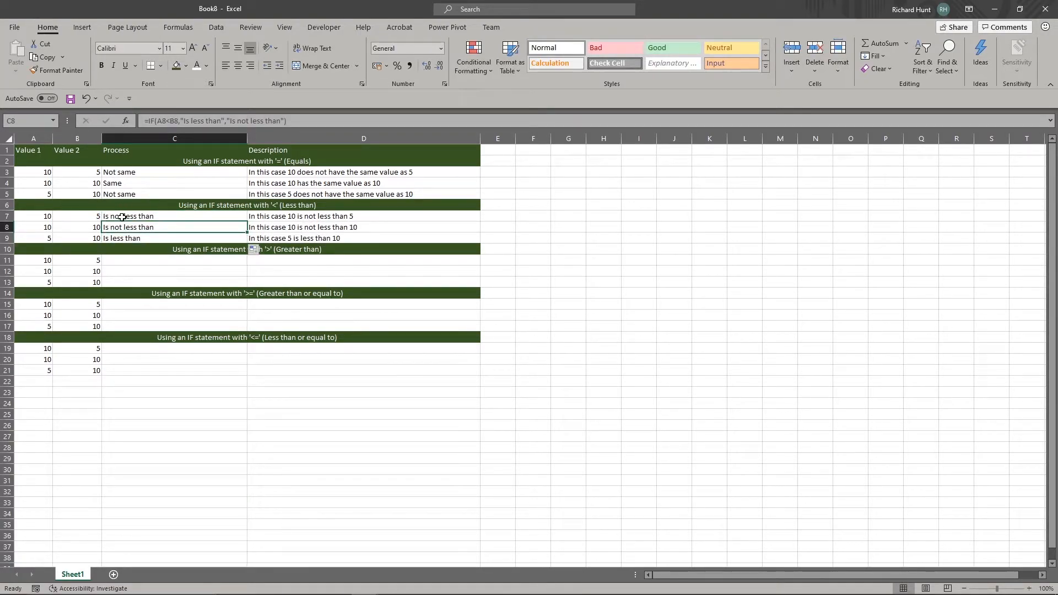
pyautogui.click(49, 218)
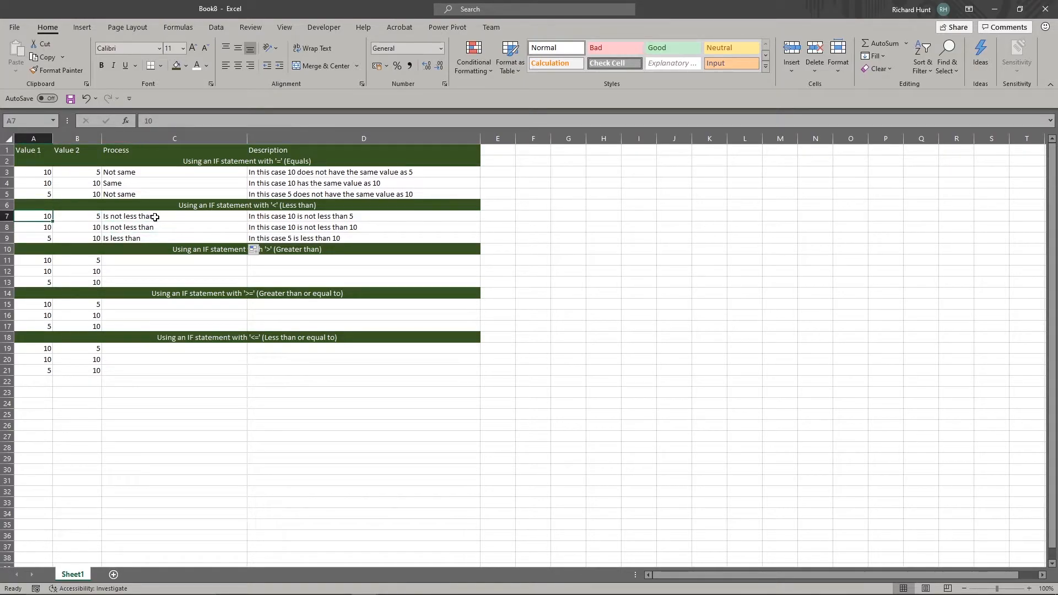
pyautogui.click(155, 217)
pyautogui.click(150, 228)
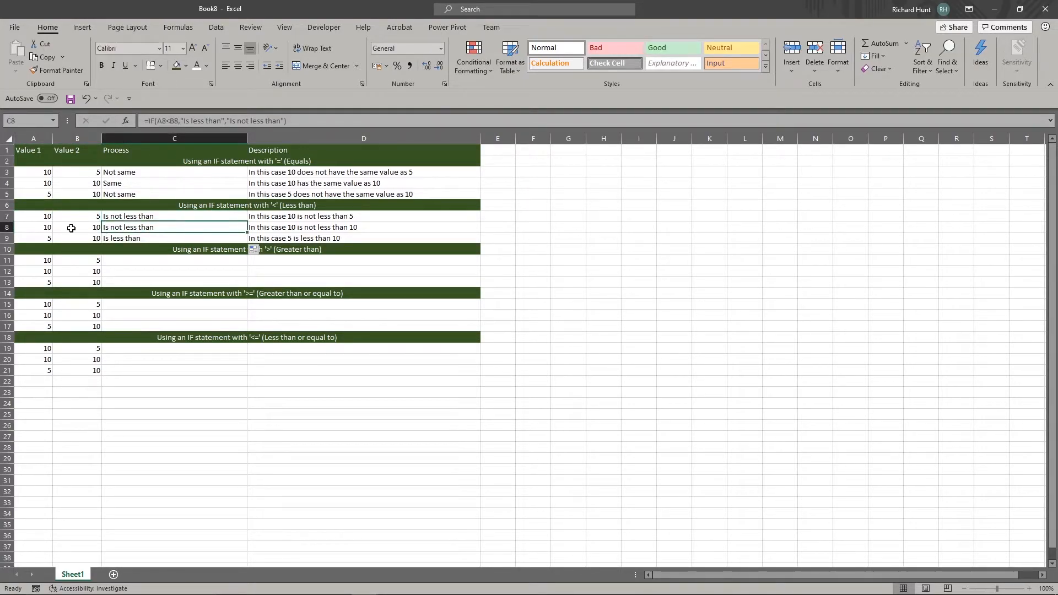
pyautogui.click(46, 238)
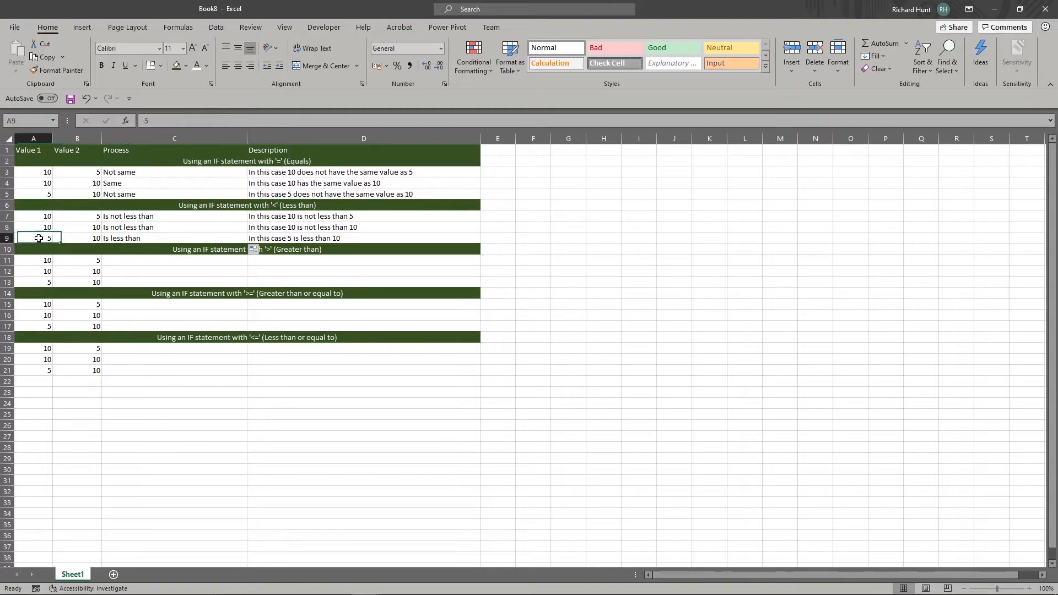
pyautogui.click(142, 239)
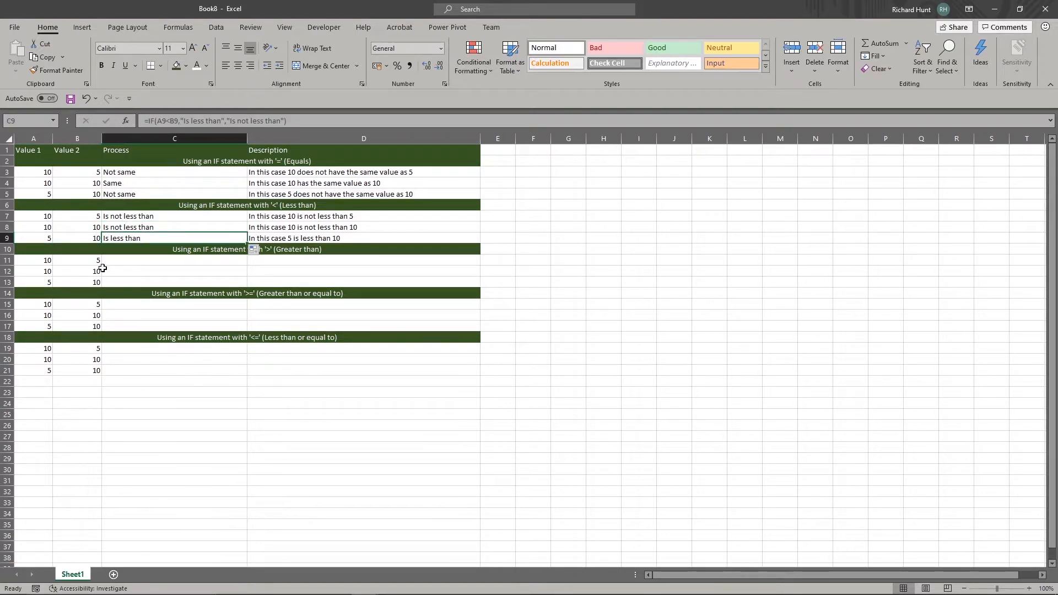
# Start an IF formula in C11 that tests whether A11 is greater than B11
pyautogui.click(169, 262)
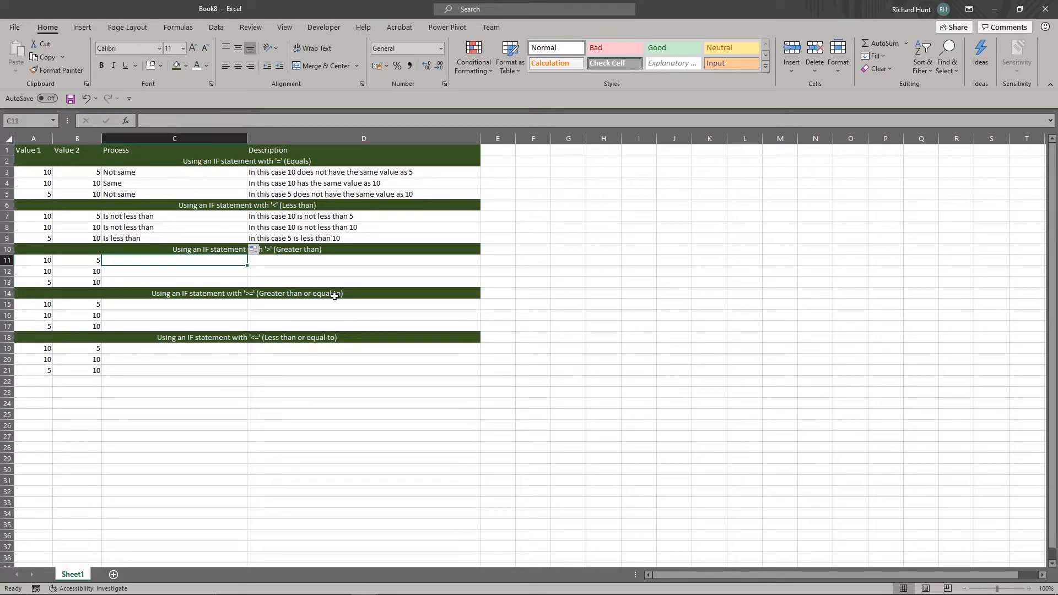
pyautogui.write('=if(')
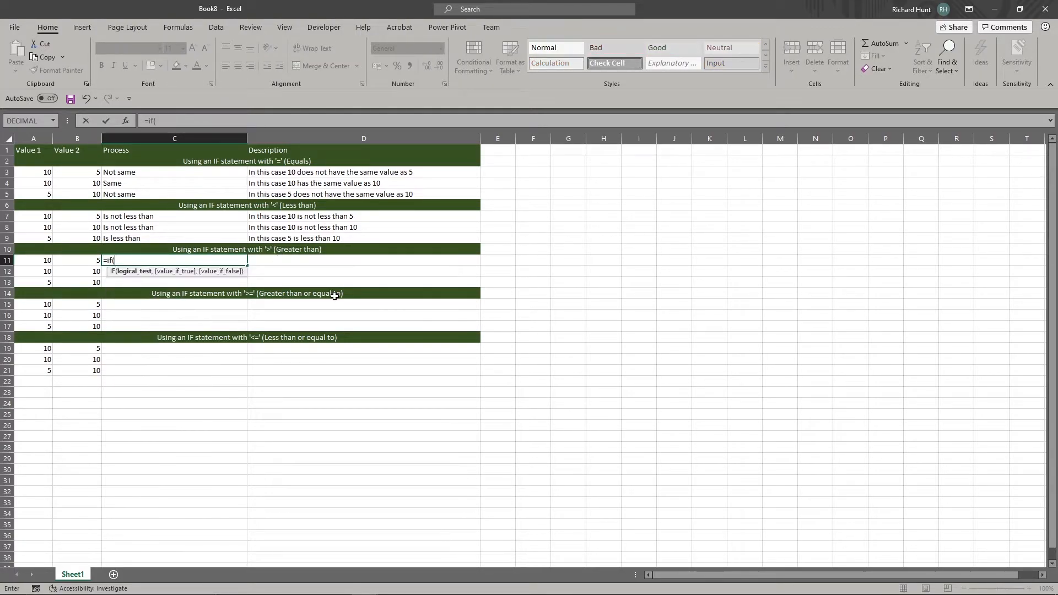
pyautogui.click(52, 259)
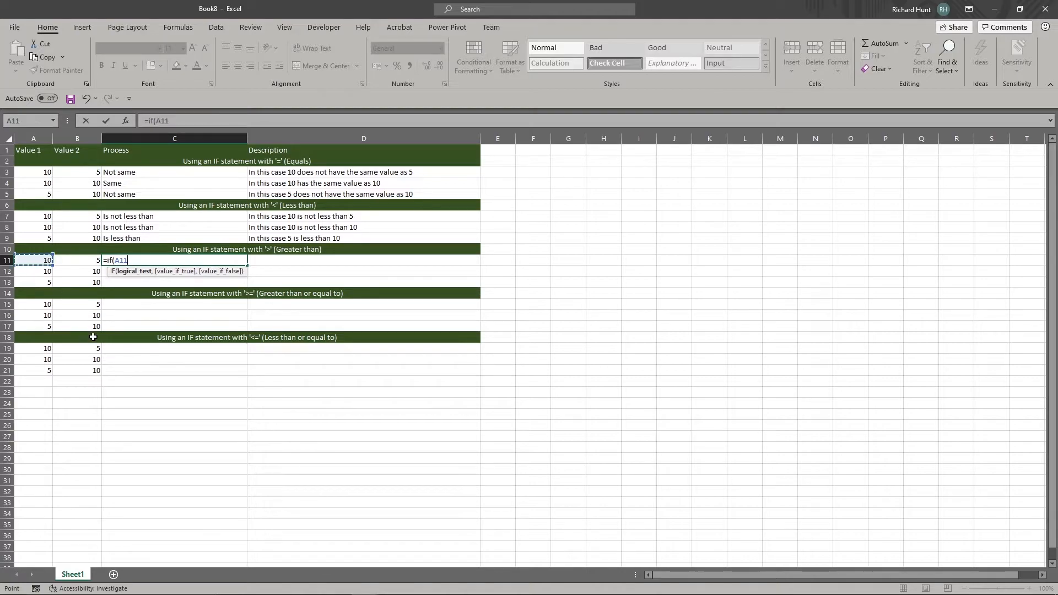
pyautogui.write('>')
pyautogui.click(84, 260)
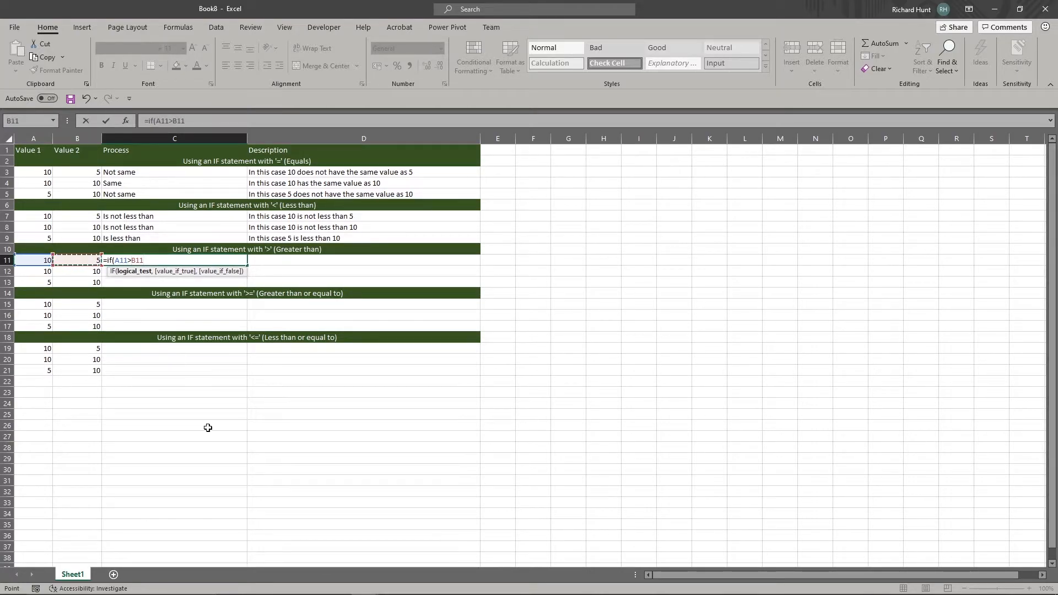
# Complete the C11 formula with the true result "Is greater than" and the false result "Is not greater than"
pyautogui.write(',"')
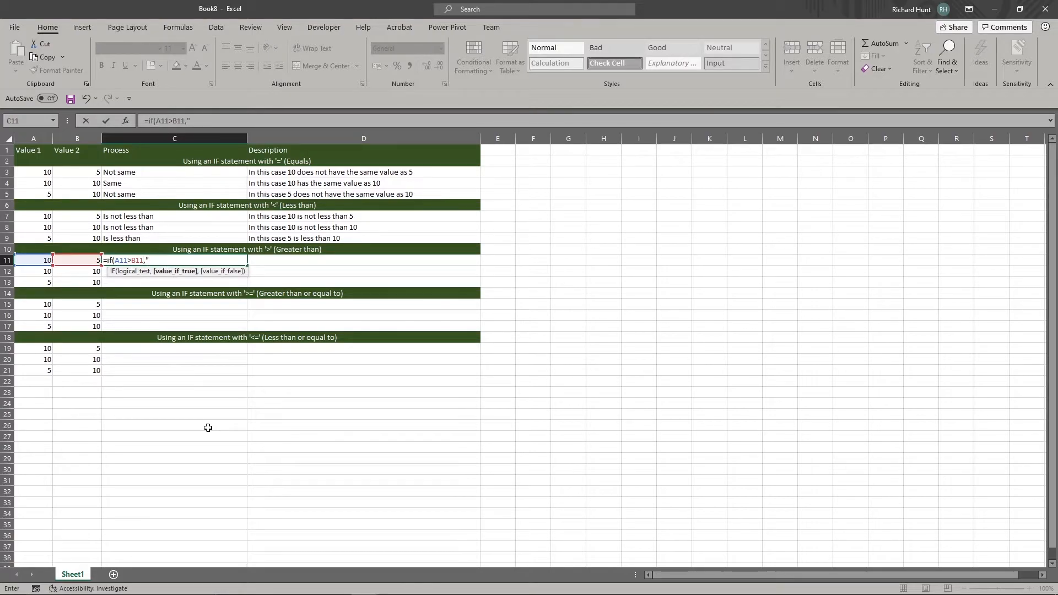
pyautogui.write('Is greater than","is')
pyautogui.press('BackSpace')
pyautogui.press('BackSpace')
pyautogui.write('Is not ')
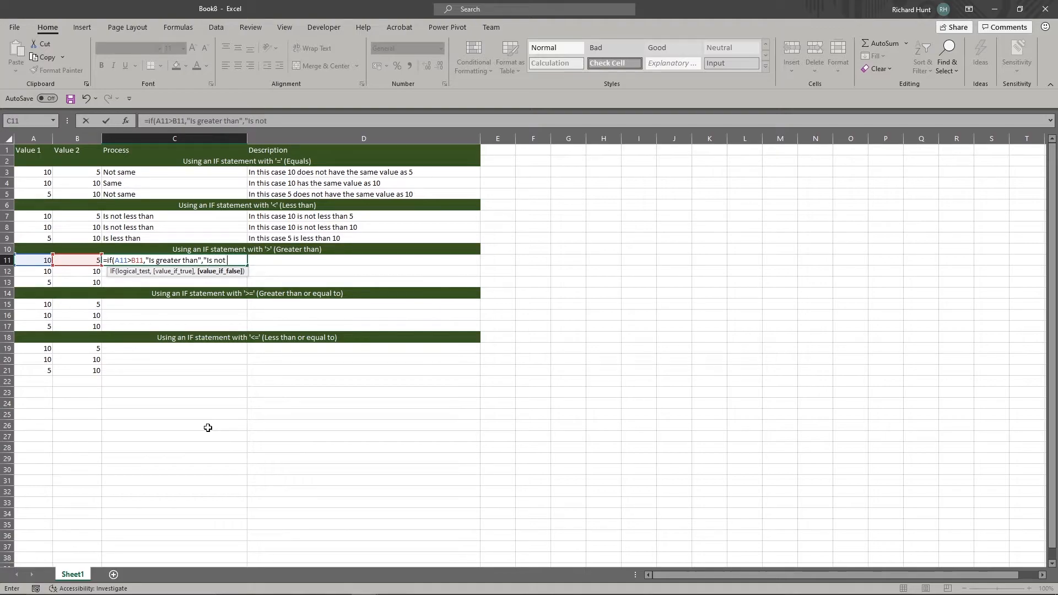
pyautogui.write('greater than")')
pyautogui.press('Return')
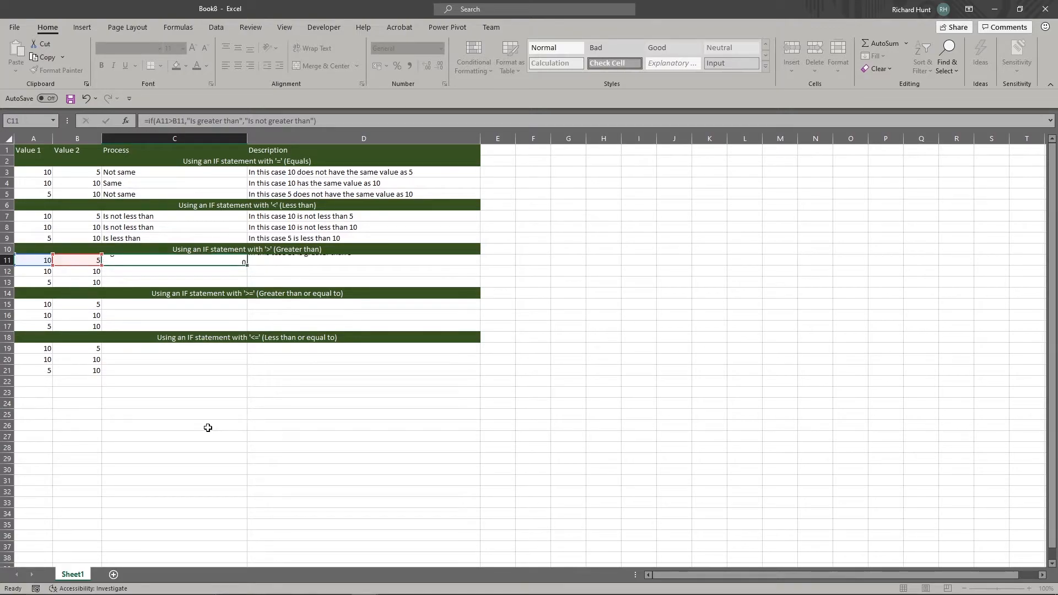
# Fill the greater-than formula from C11 down through C13 and check the results against each row's values
pyautogui.click(221, 258)
pyautogui.moveTo(247, 265); pyautogui.dragTo(247, 286)
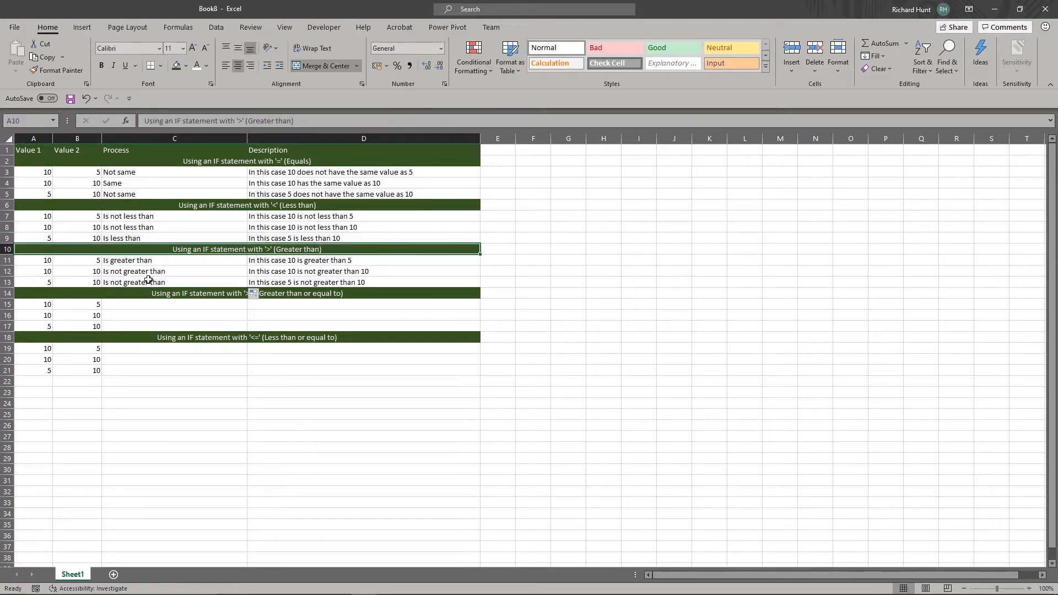
pyautogui.click(126, 260)
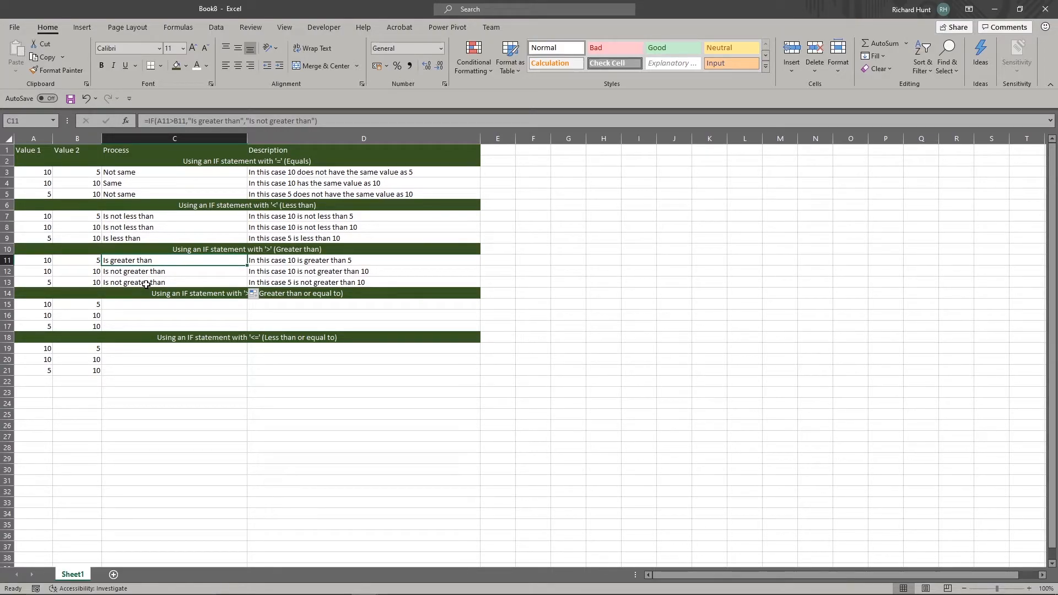
# Start an IF formula in C15 that tests whether A15 is greater than or equal to (>=) B15
pyautogui.click(204, 306)
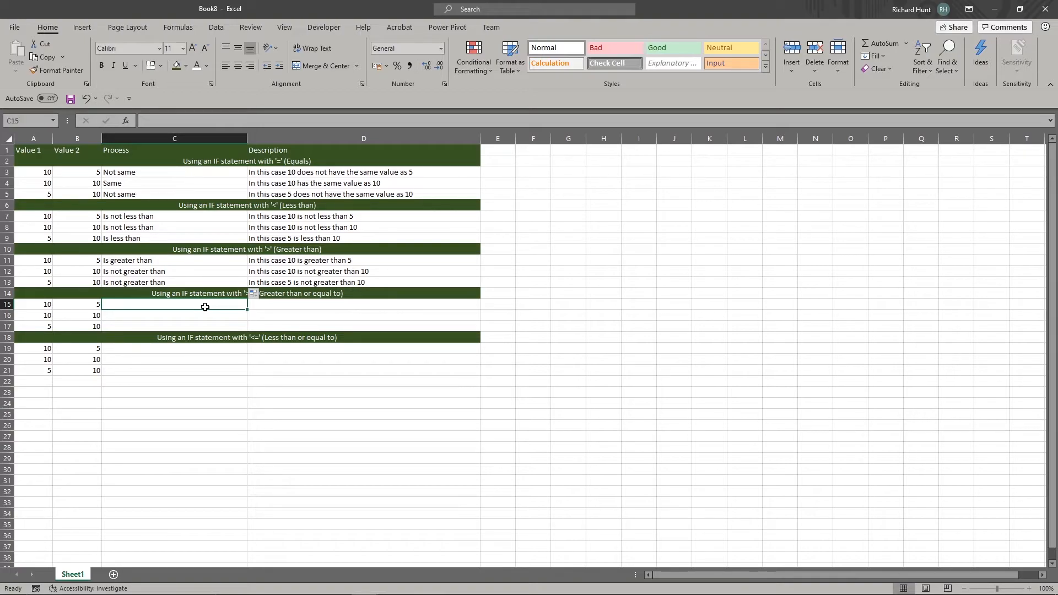
pyautogui.write('=if')
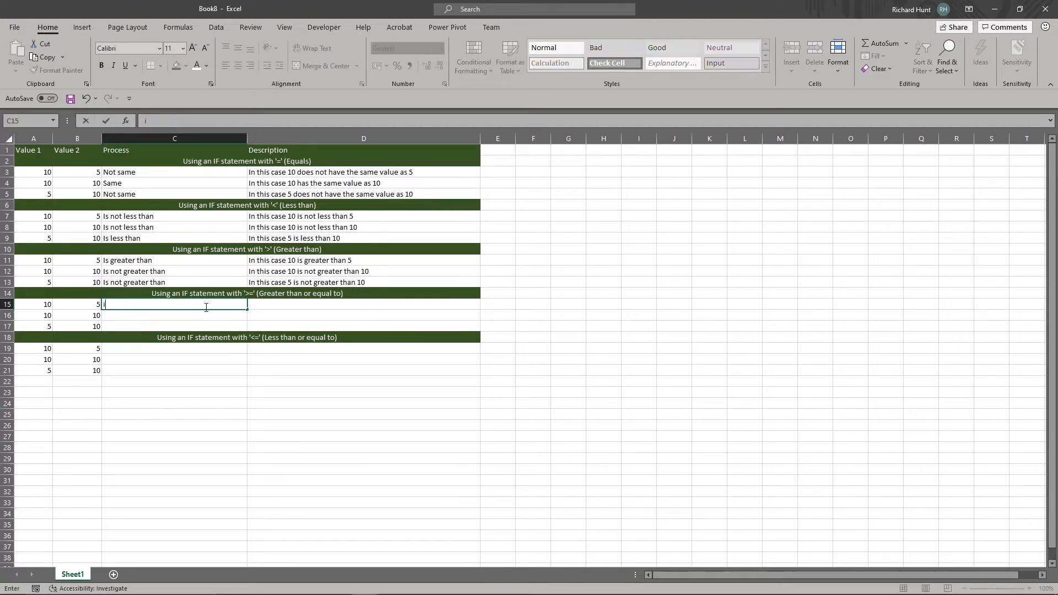
pyautogui.write('(')
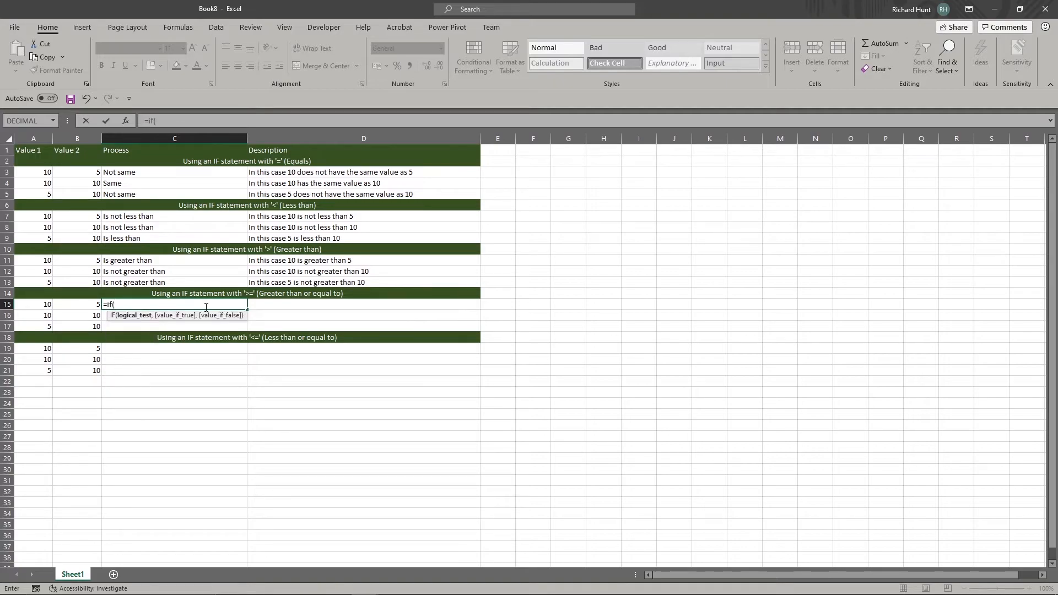
pyautogui.click(47, 304)
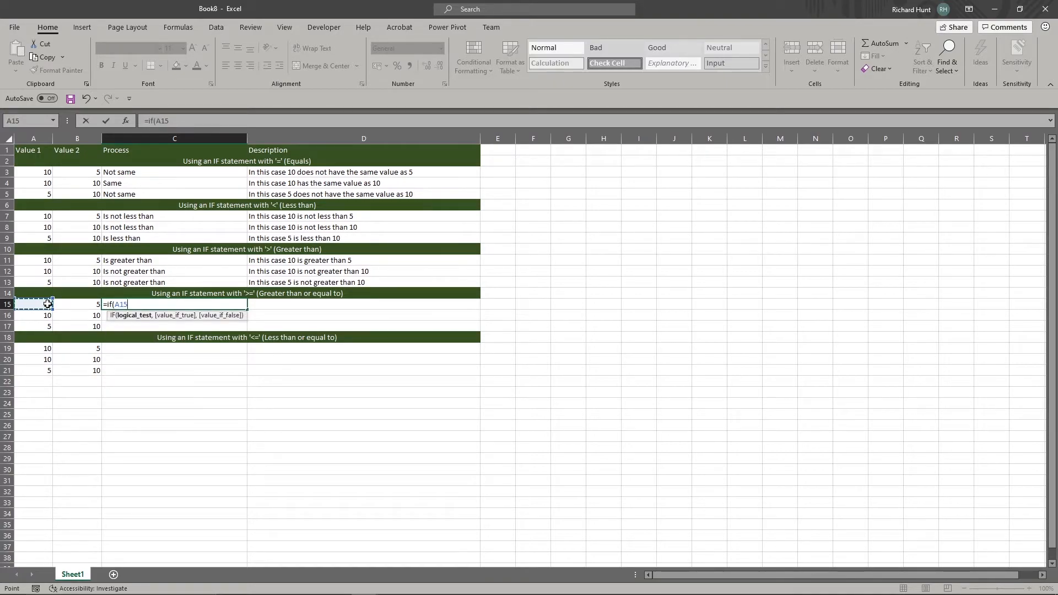
pyautogui.write('>=')
pyautogui.click(70, 303)
pyautogui.write(',')
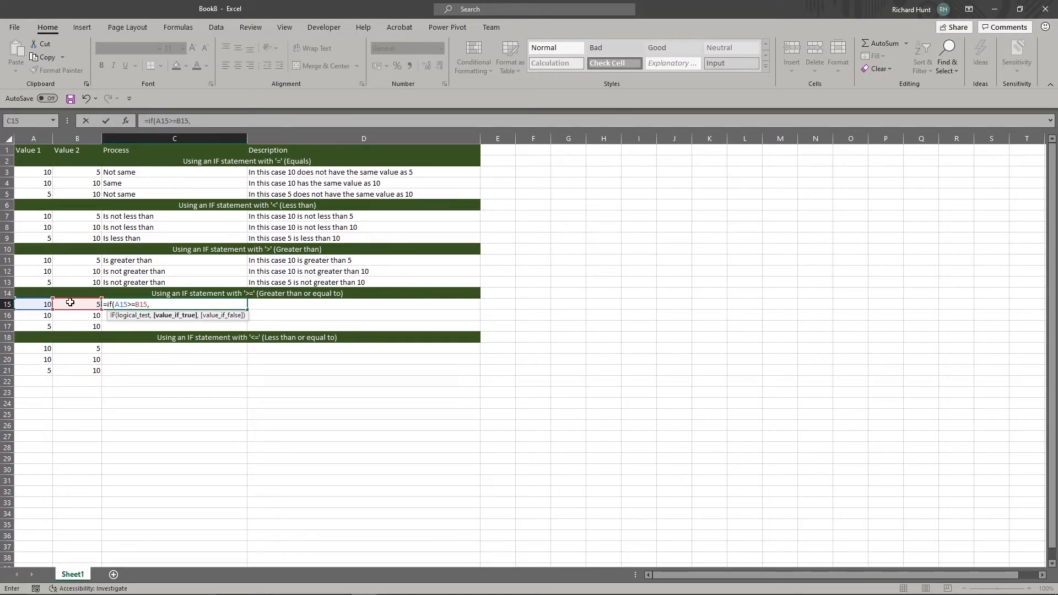
pyautogui.write('"Is greater than or equal","Is not gr')
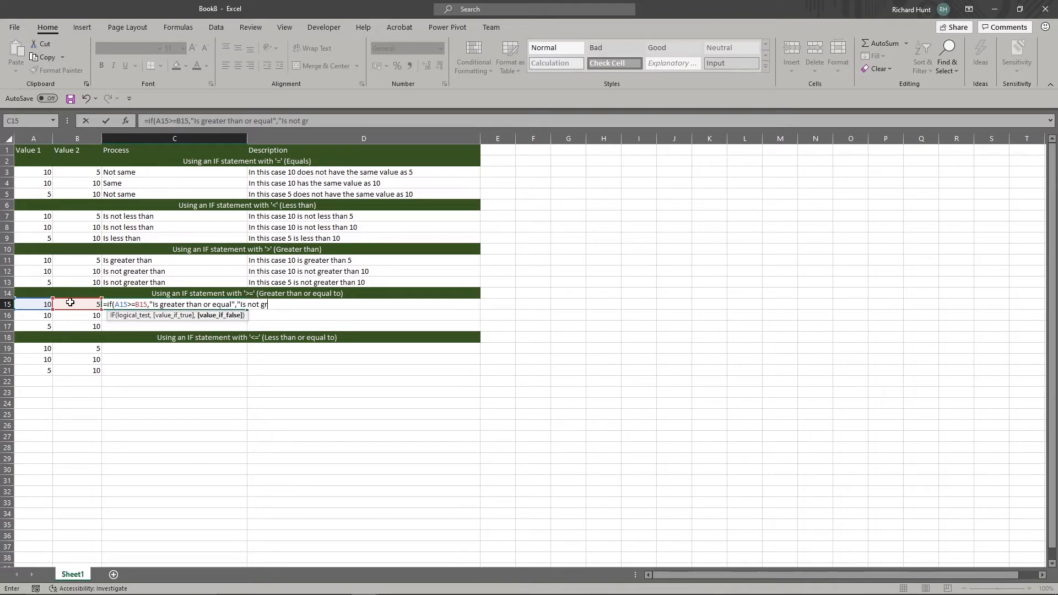
pyautogui.write('eater than or equal')
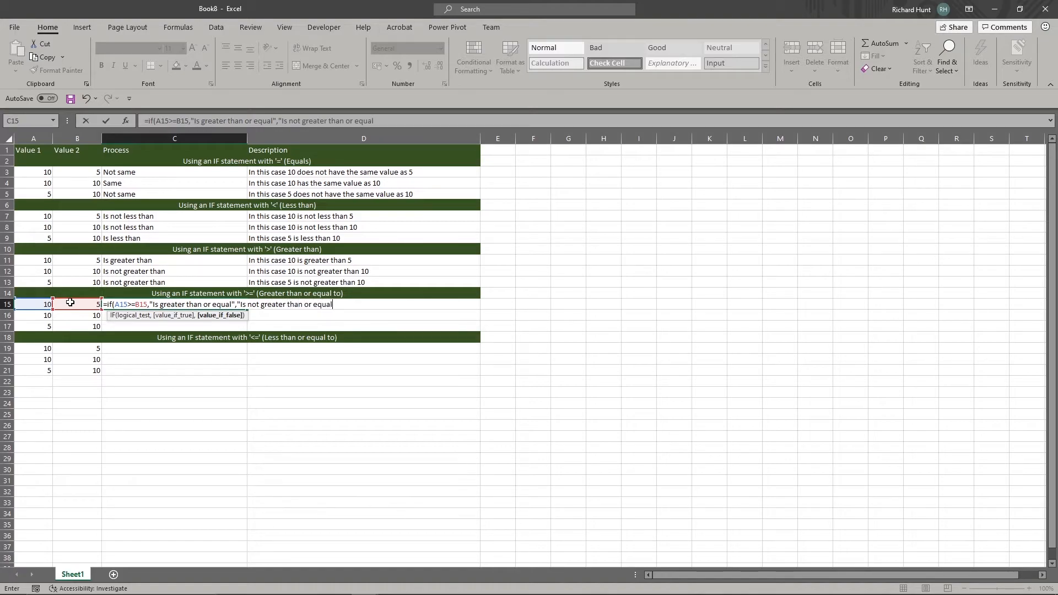
pyautogui.write('")')
pyautogui.press('Return')
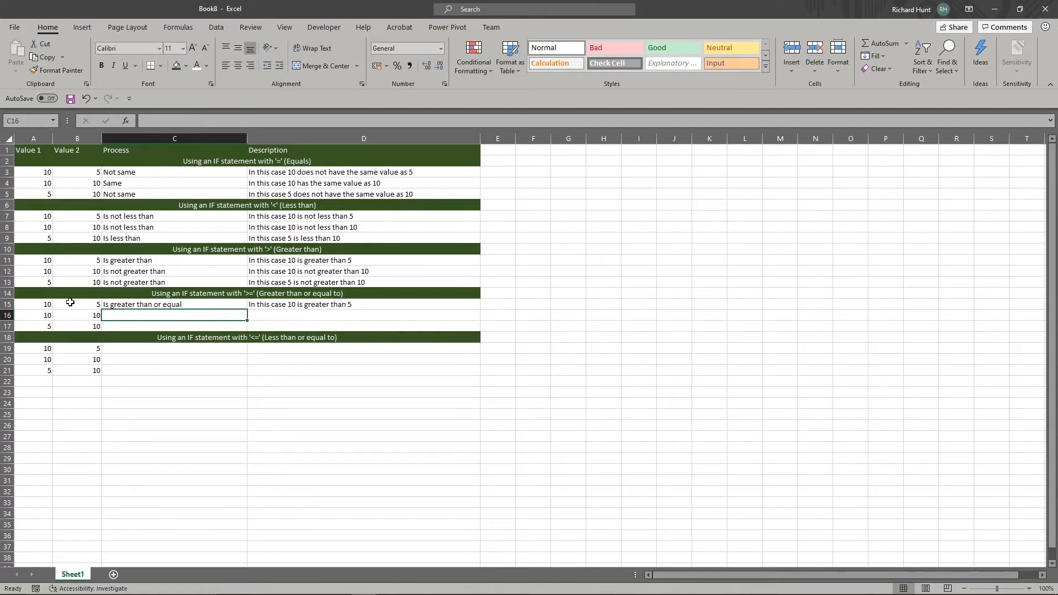
# Fill the greater-than-or-equal formula from C15 down through C17 and check each result against its row's values
pyautogui.click(238, 306)
pyautogui.doubleClick(248, 309)
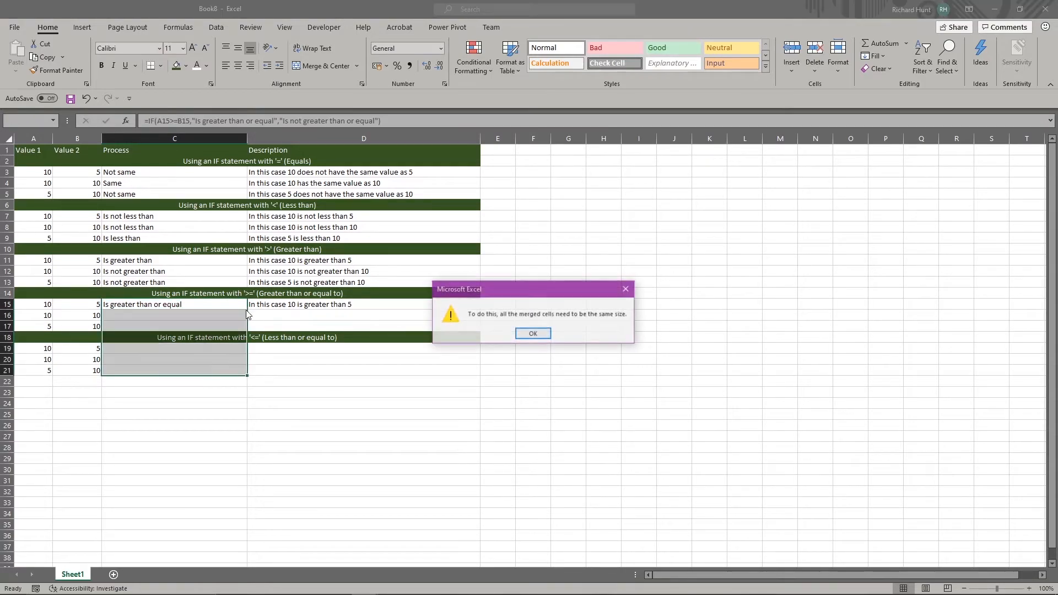
pyautogui.press('Return')
pyautogui.moveTo(248, 310); pyautogui.dragTo(248, 330)
pyautogui.click(155, 318)
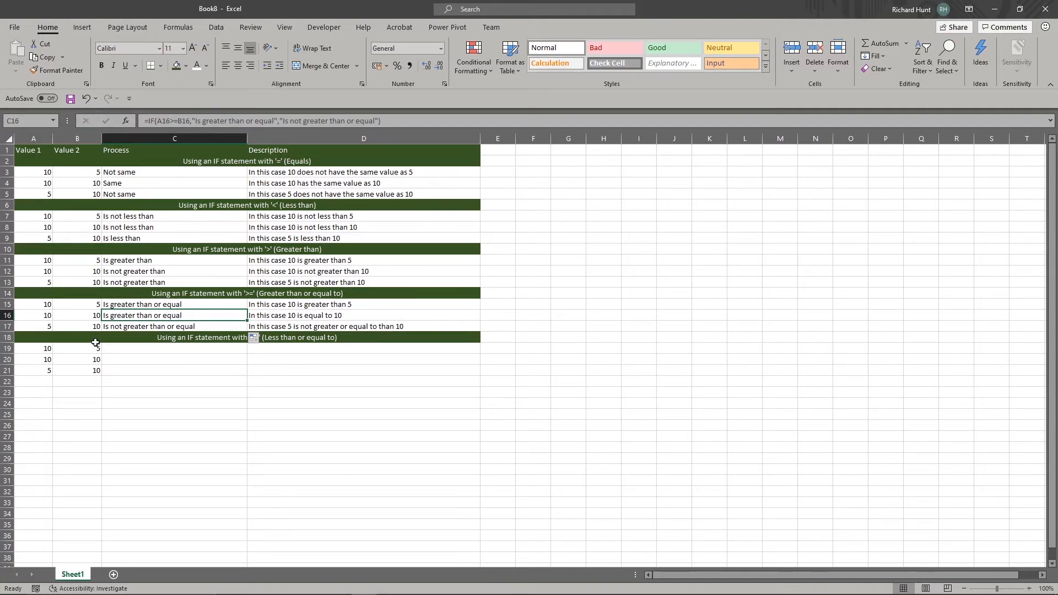
pyautogui.click(44, 300)
pyautogui.click(152, 304)
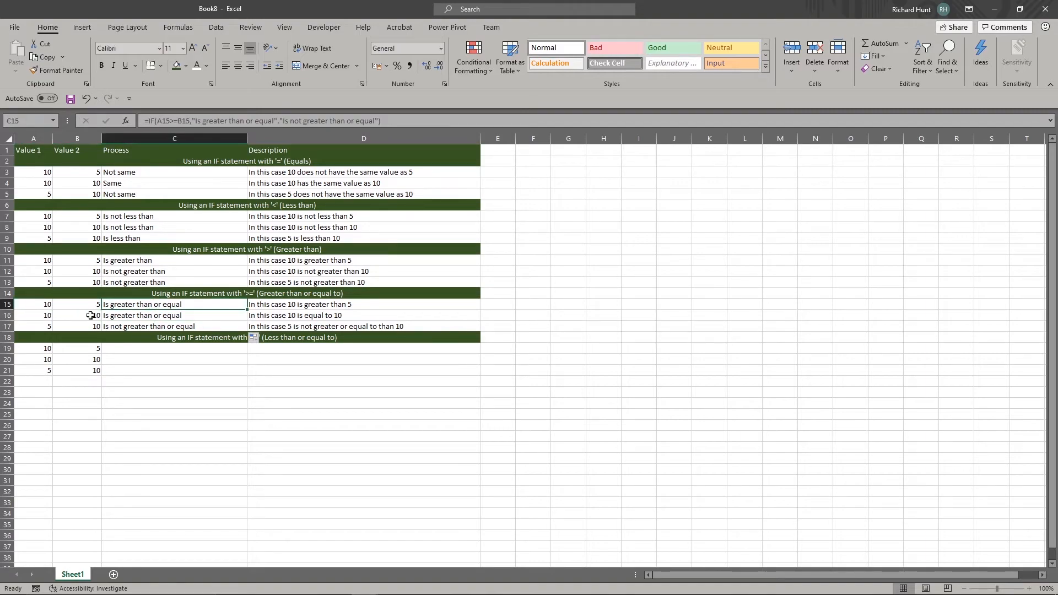
pyautogui.click(42, 326)
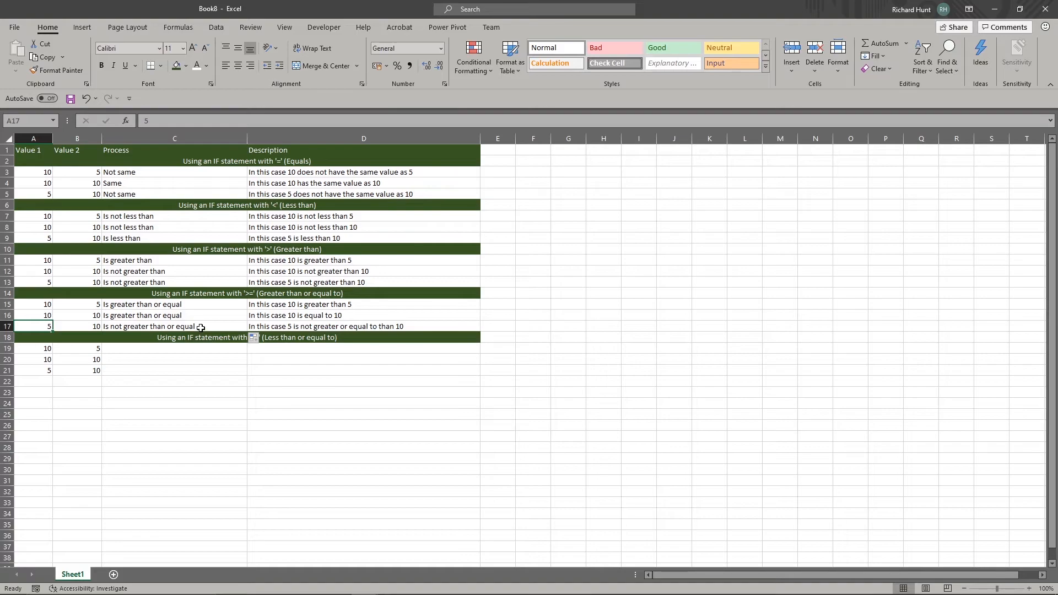
# Start an IF formula in C19 that tests whether A19 is less than or equal to (<=) B19
pyautogui.click(175, 349)
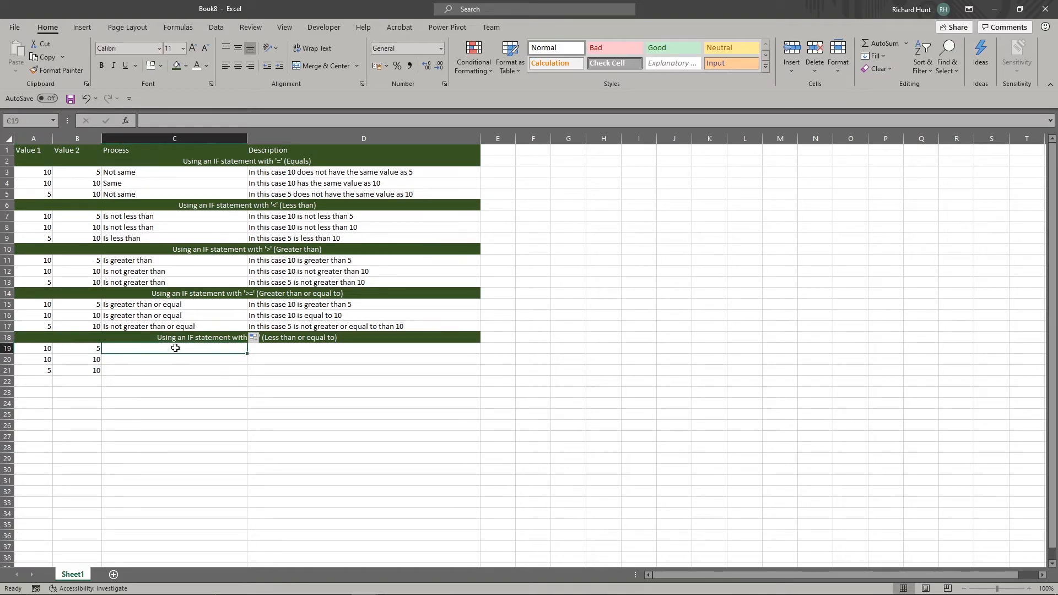
pyautogui.write('=if(')
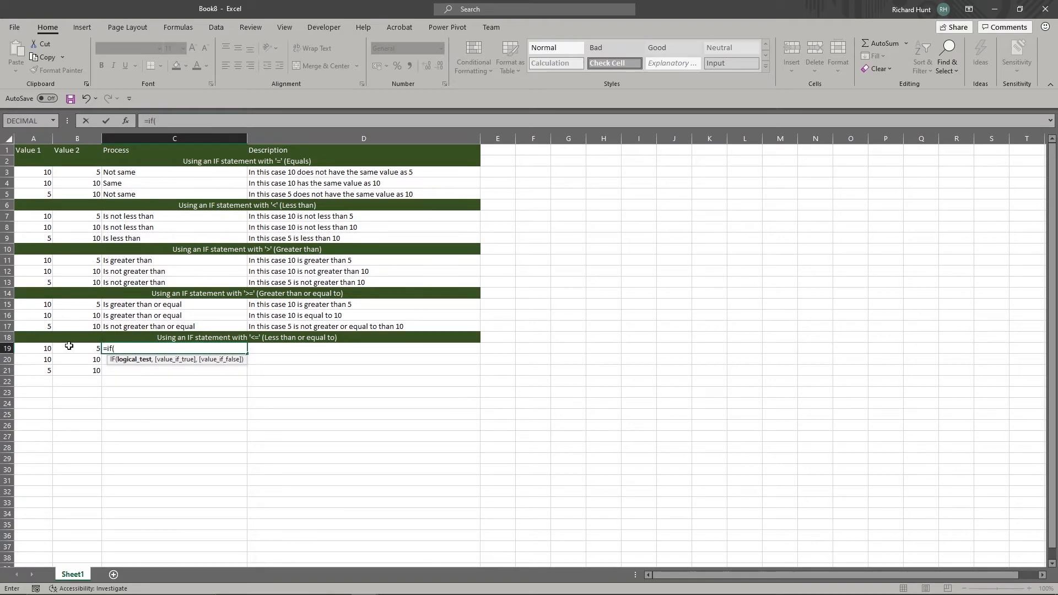
pyautogui.click(48, 351)
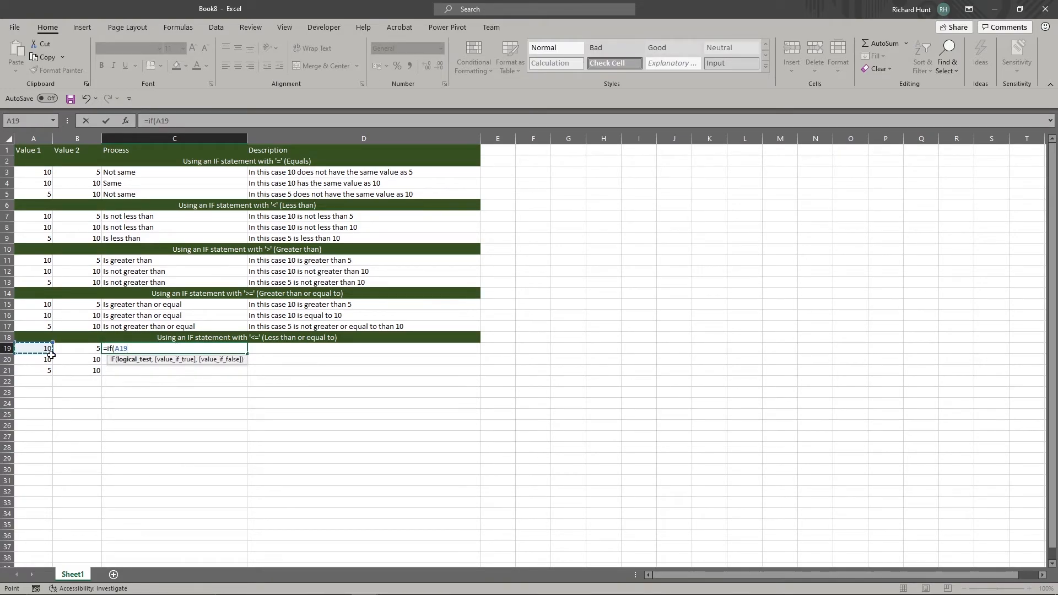
pyautogui.write('<=')
pyautogui.click(78, 351)
pyautogui.write(',"')
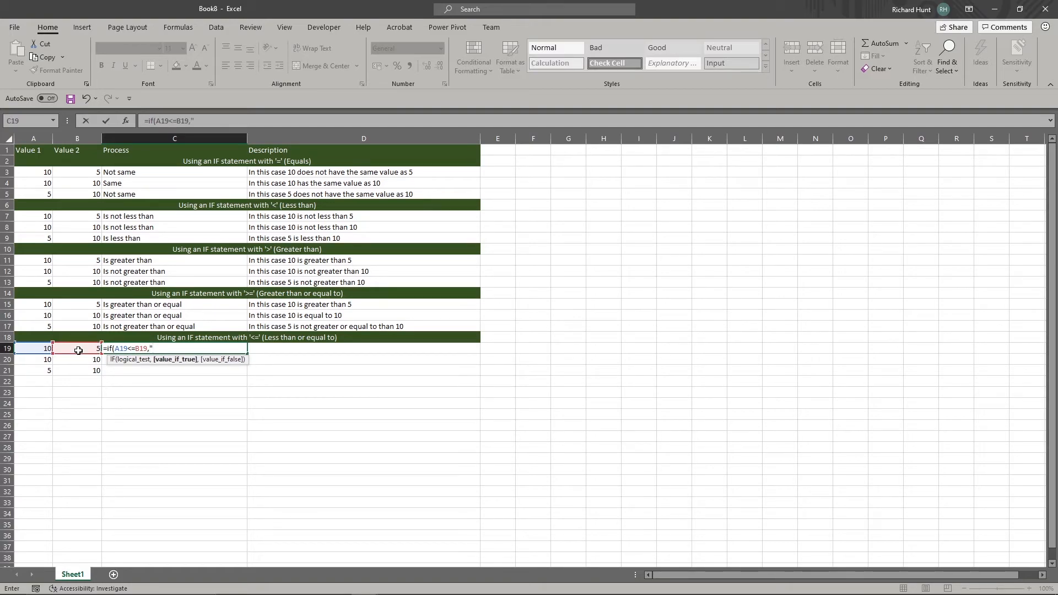
pyautogui.write('Is less than or equal')
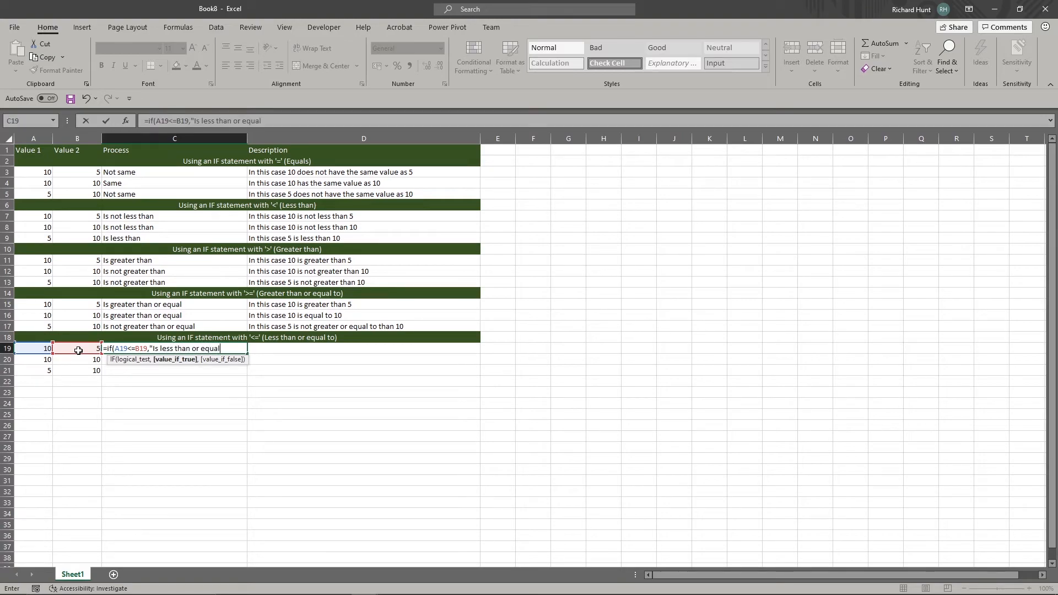
pyautogui.write('",Is not less than or equal')
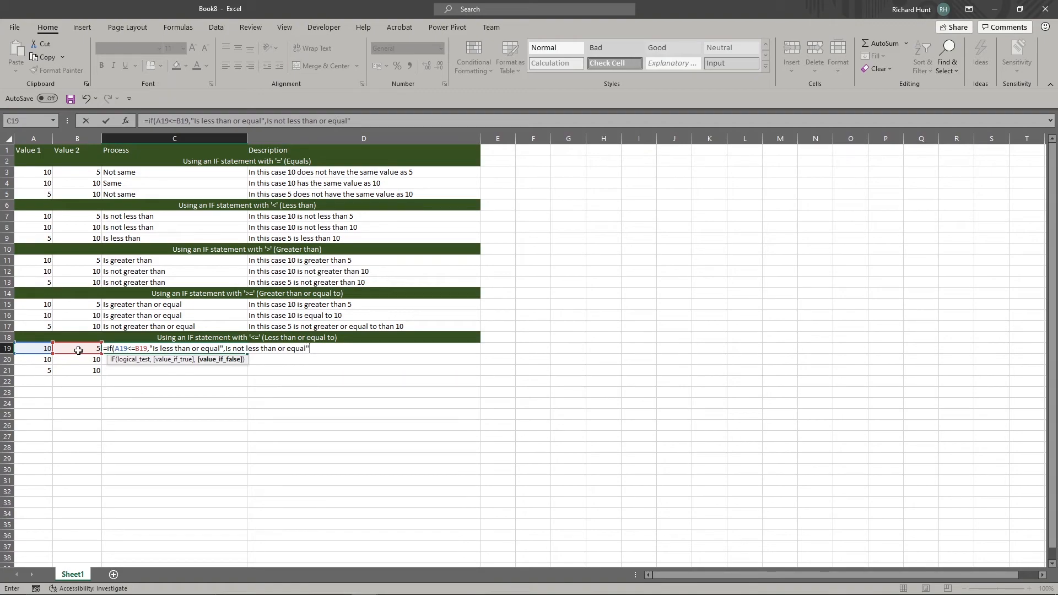
pyautogui.write('")')
# Complete the C19 formula with results for less than or equal and not less than or equal, accepting the proposed formula correction
pyautogui.press('Return')
pyautogui.press('Return')
# Insert the missing spaces in the C19 formula's false result so that it reads "Is not less than or equal"
pyautogui.click(179, 347)
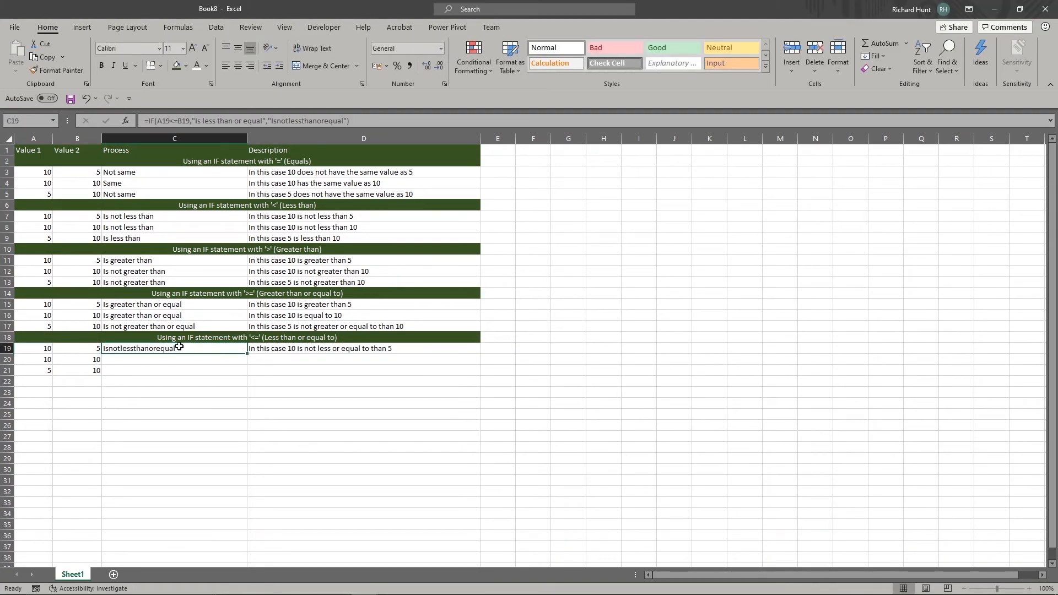
pyautogui.click(277, 122)
pyautogui.click(290, 123)
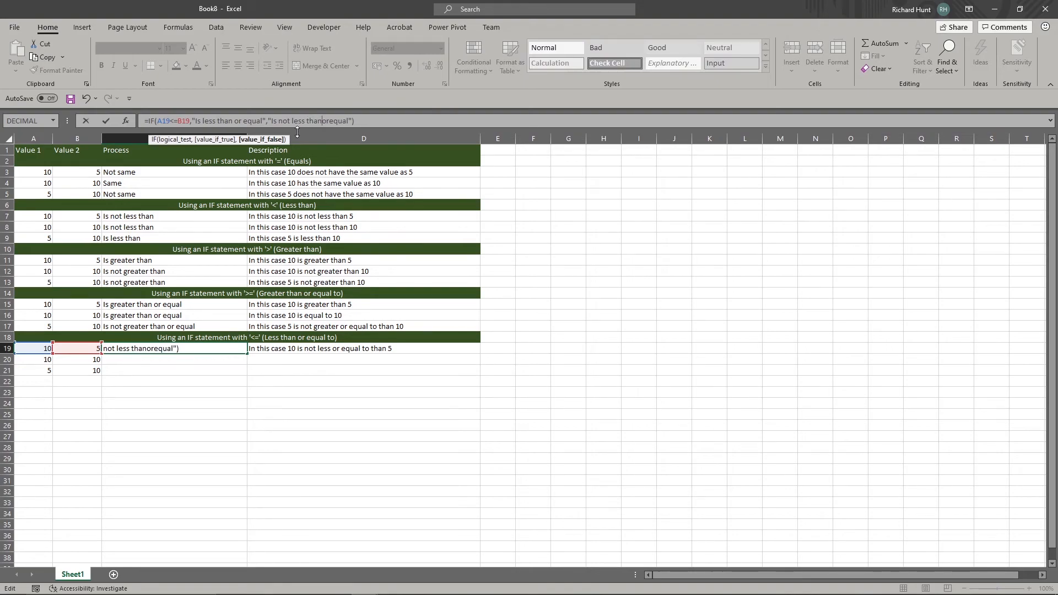
pyautogui.press('Right')
pyautogui.press('Right')
pyautogui.hotkey('ctrl', 'Return')
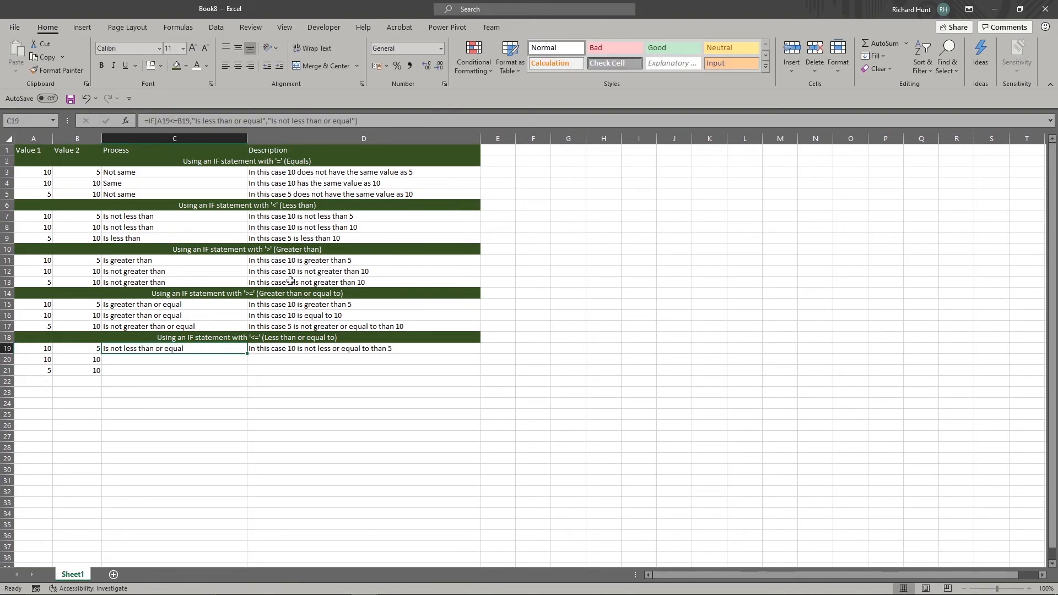
# Fill the less-than-or-equal formula from C19 down through C21 and check the result in each row
pyautogui.doubleClick(247, 354)
pyautogui.click(180, 391)
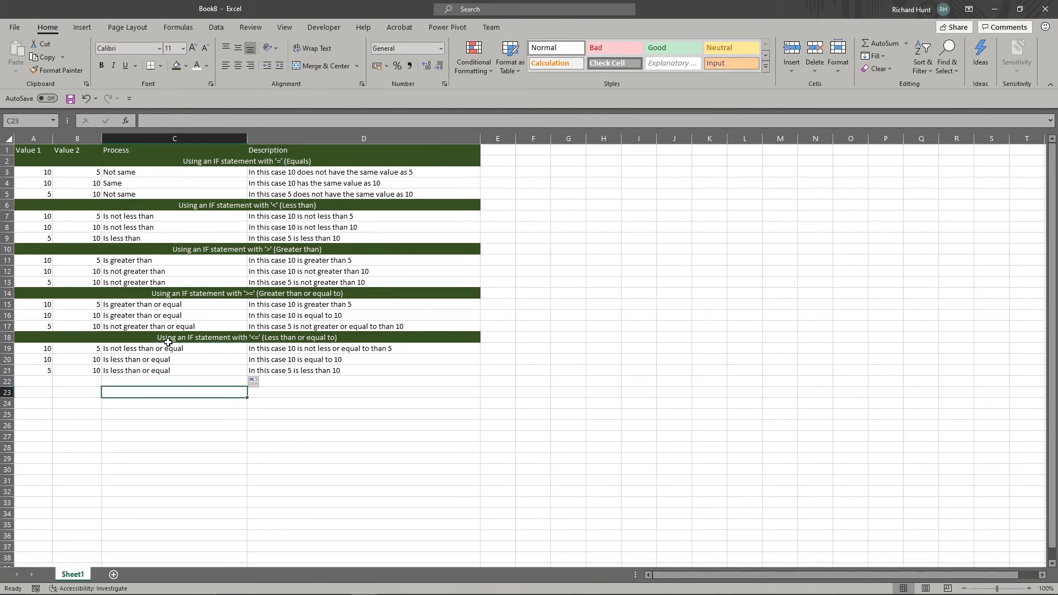
pyautogui.click(190, 349)
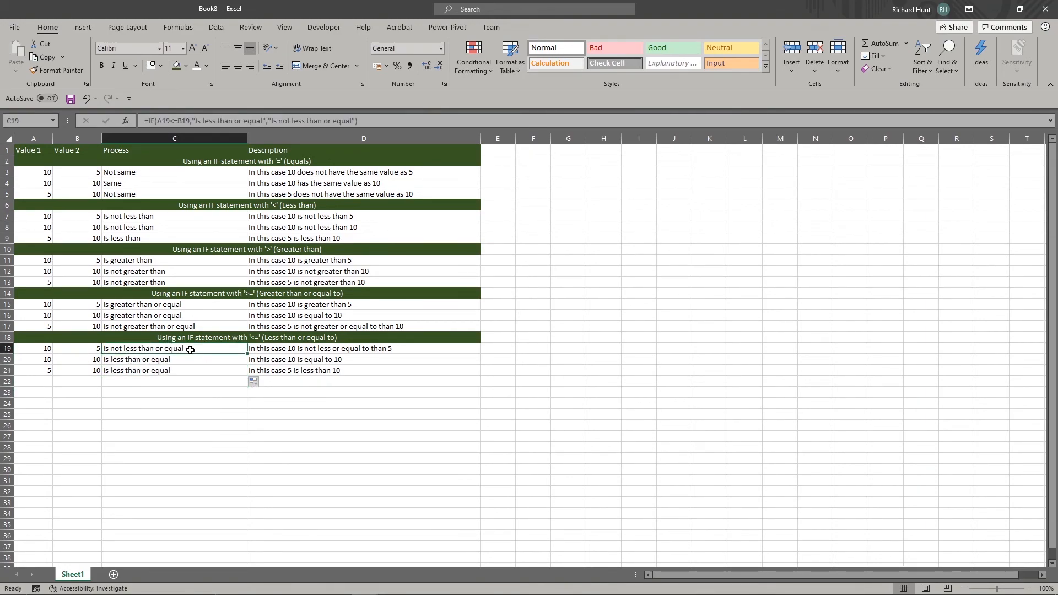
pyautogui.click(184, 358)
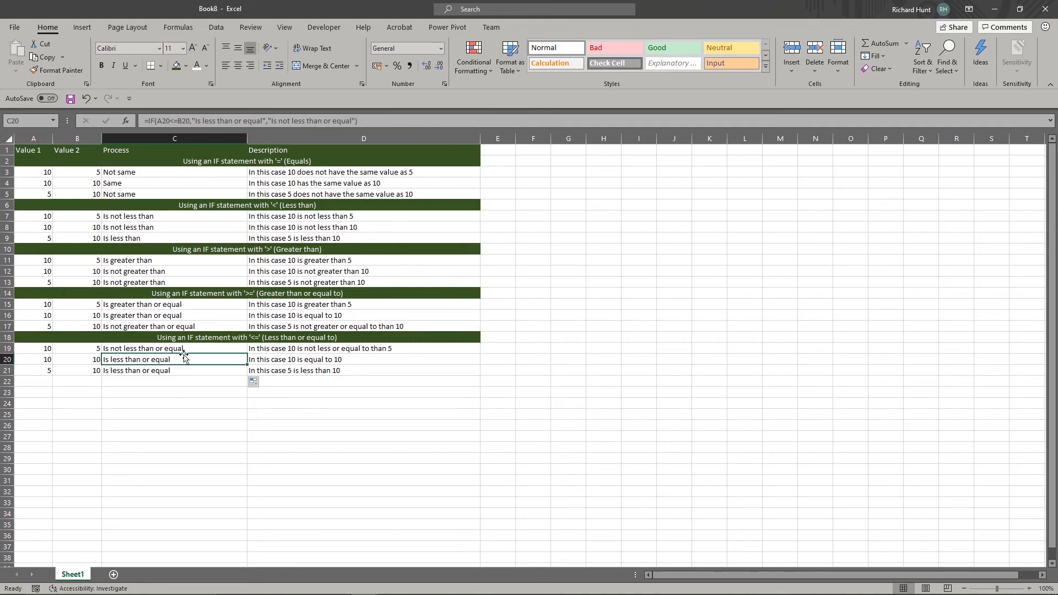
pyautogui.click(176, 371)
pyautogui.click(181, 382)
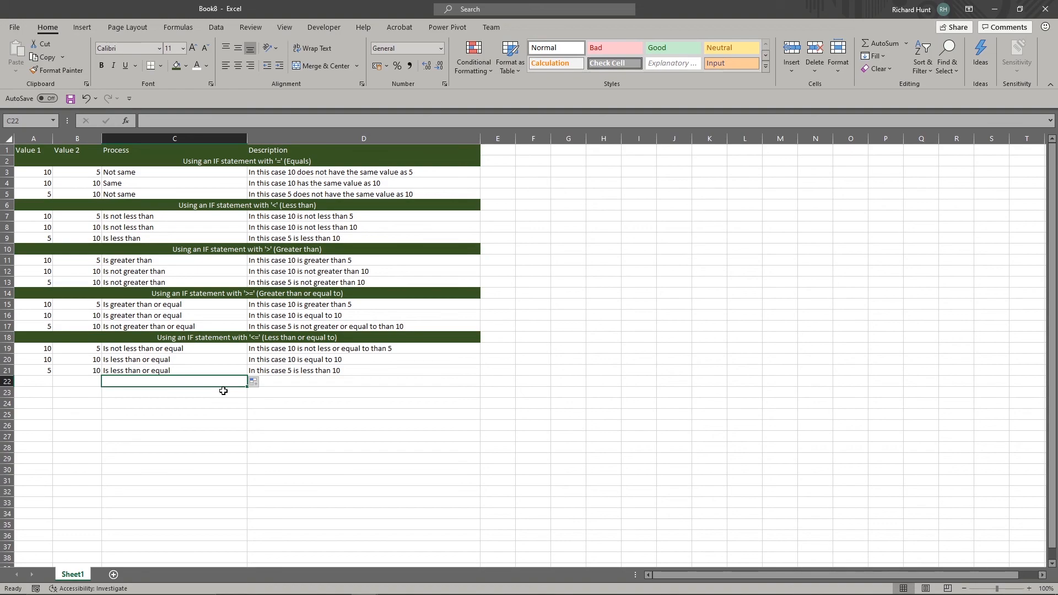
# Review the equals-based IF formulas in C3 through C5
pyautogui.click(146, 173)
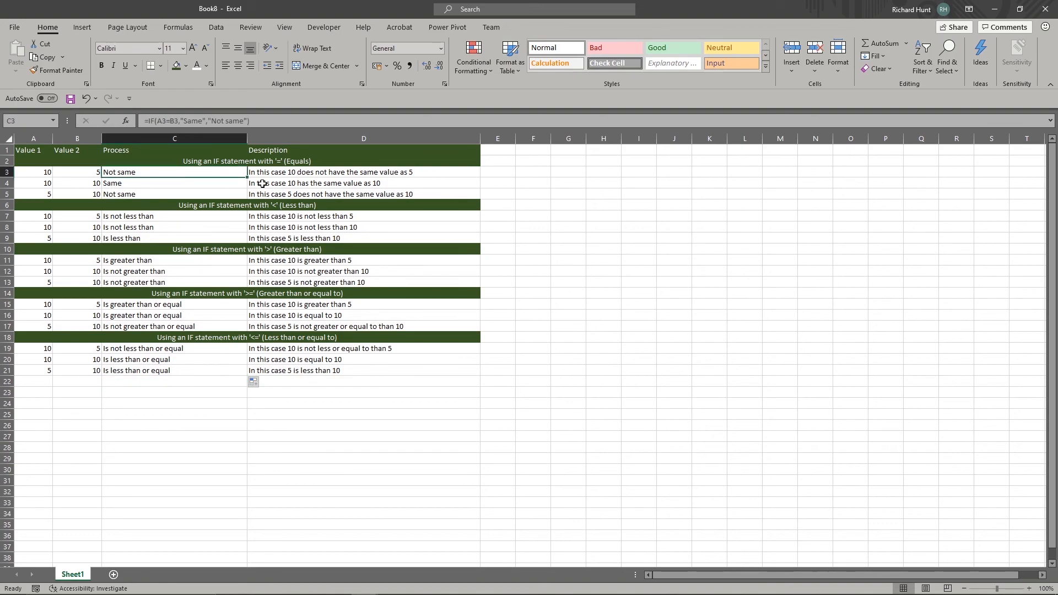
pyautogui.click(154, 183)
pyautogui.click(153, 194)
pyautogui.click(151, 171)
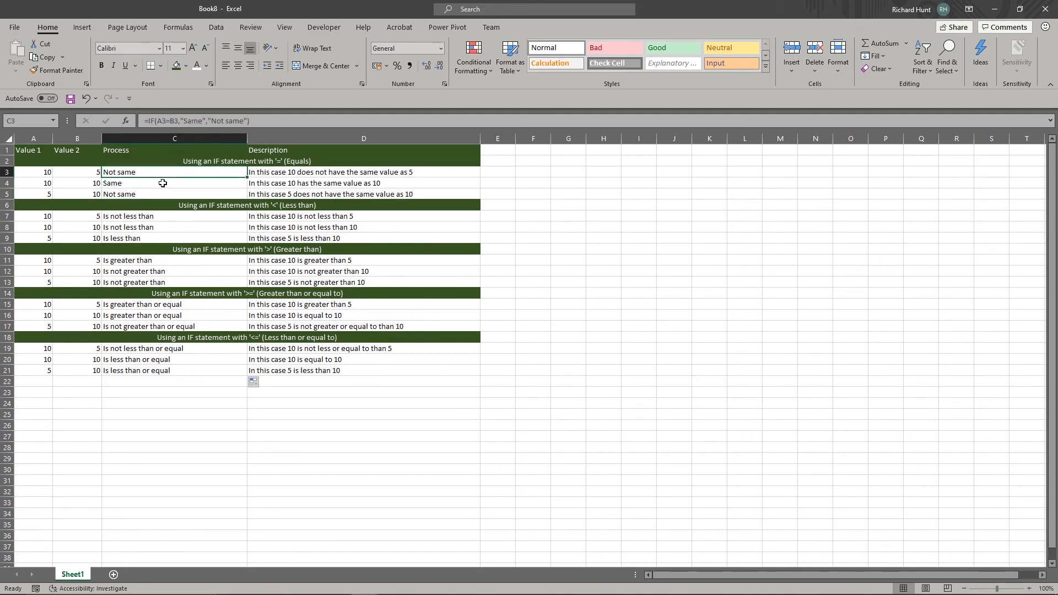